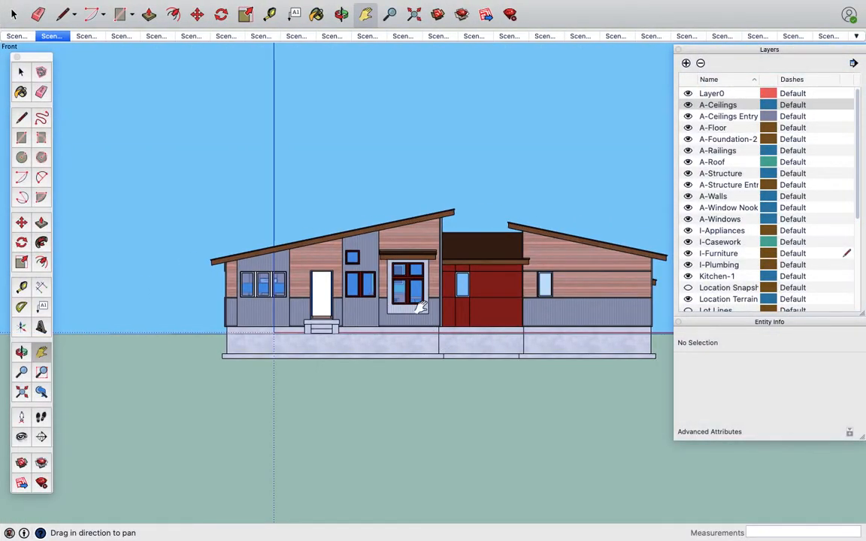
Step: Switch the camera to perspective projection and view the house's front and roofs from an elevated angle
left_click_drag(468, 238, 426, 280)
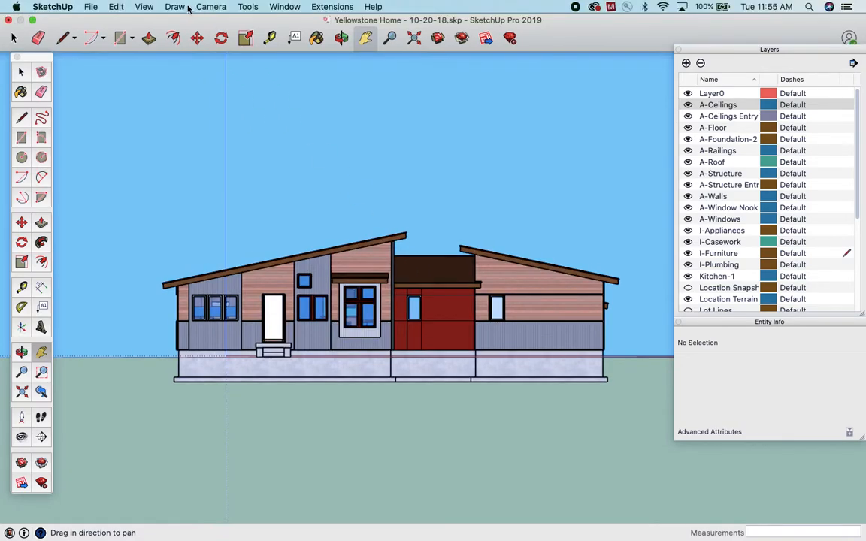
left_click(213, 6)
left_click(222, 74)
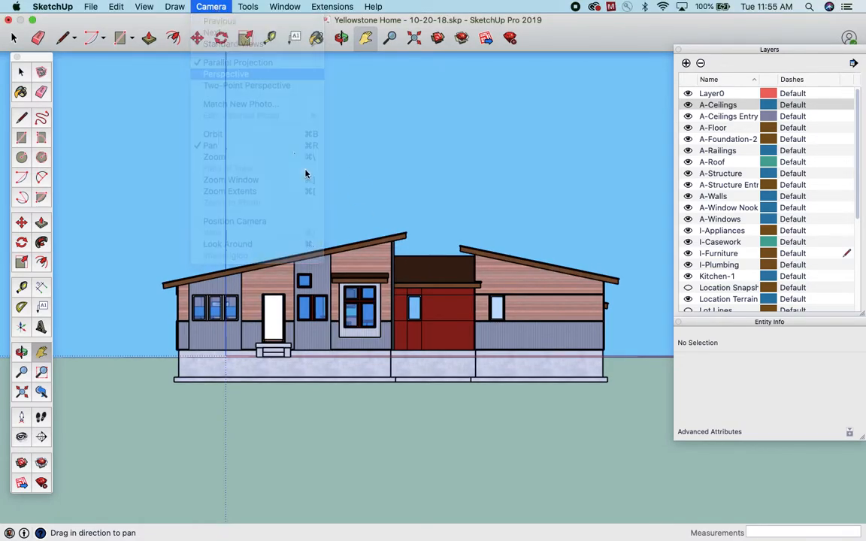
left_click(341, 15)
mouse_move(321, 163)
left_mouse_down()
mouse_move(406, 343)
mouse_move(201, 264)
mouse_move(228, 302)
mouse_move(426, 311)
mouse_move(387, 279)
mouse_move(245, 295)
mouse_move(247, 307)
mouse_move(259, 288)
left_mouse_up()
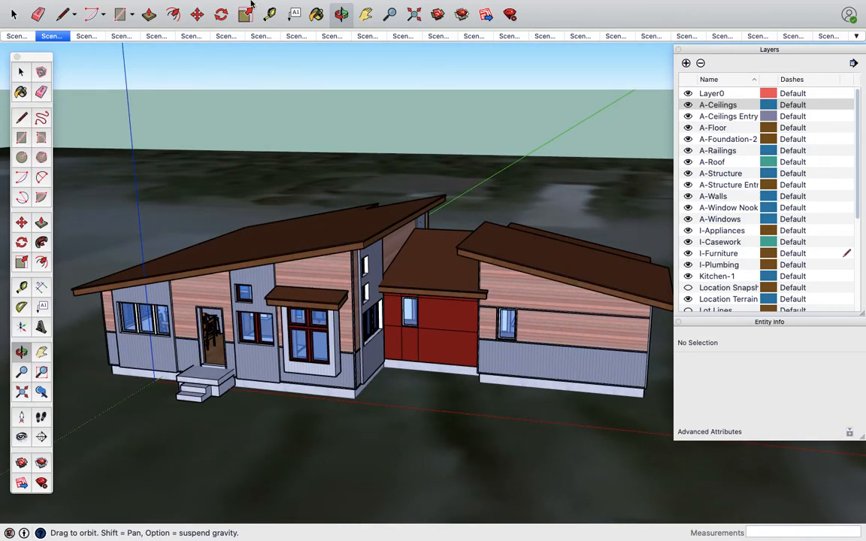
Step: Set the camera back to parallel projection and frame the house in the angled view
left_click(212, 6)
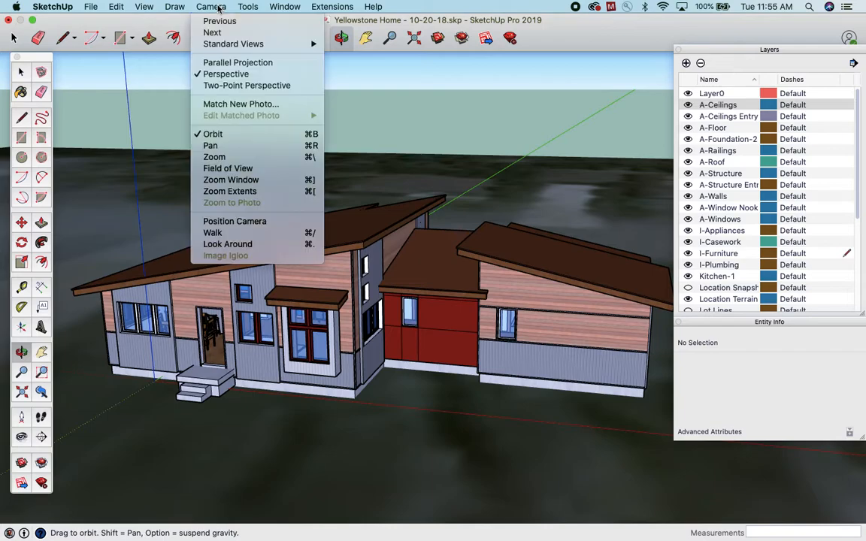
left_click(269, 63)
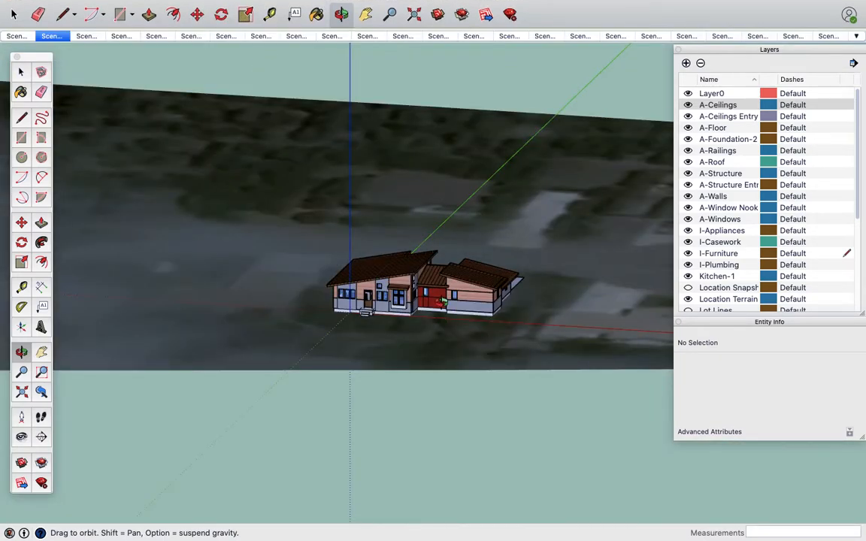
scroll(442, 302, "up", 6)
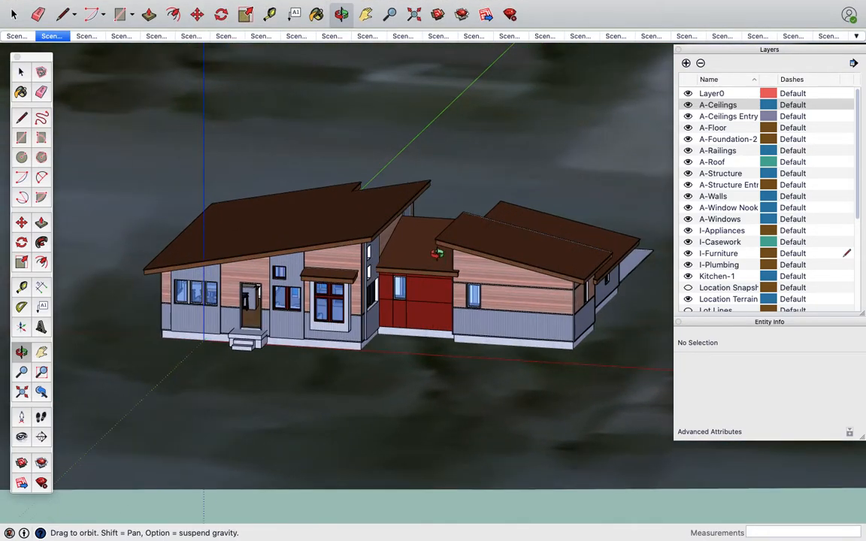
left_click_drag(436, 254, 368, 239)
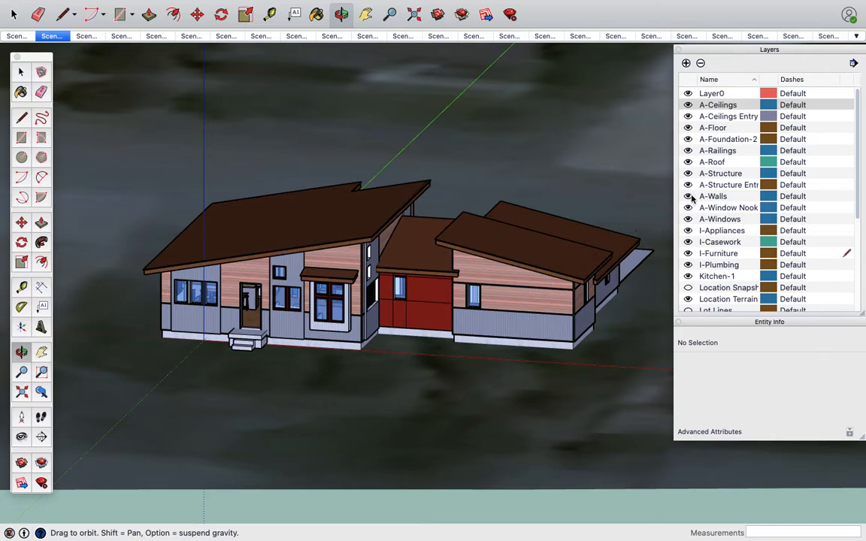
Step: Hide the A-Roof, A-Structure, A-Ceilings and A-Ceilings Entry layers to open up the house from above
left_click(687, 162)
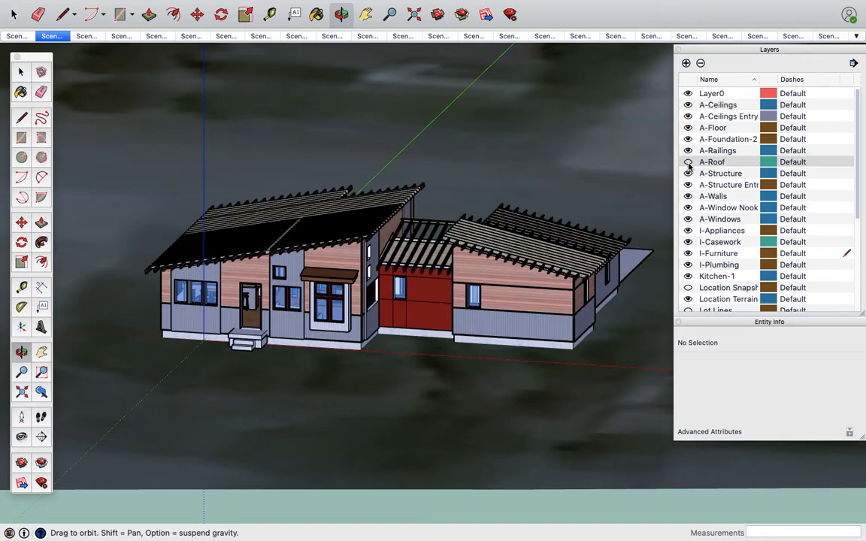
left_click(688, 173)
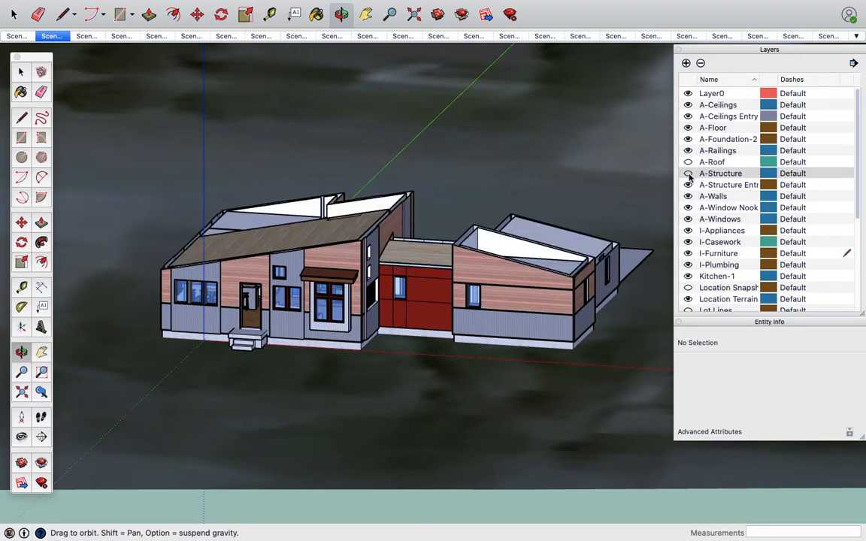
left_click(687, 105)
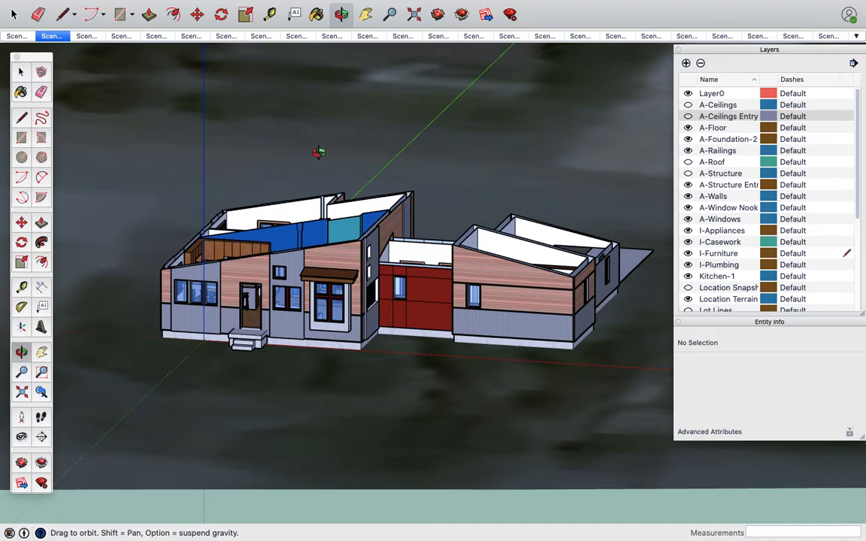
Step: Examine the hallway door openings and the bedroom windows in the top view and from oblique angles
key("super+1")
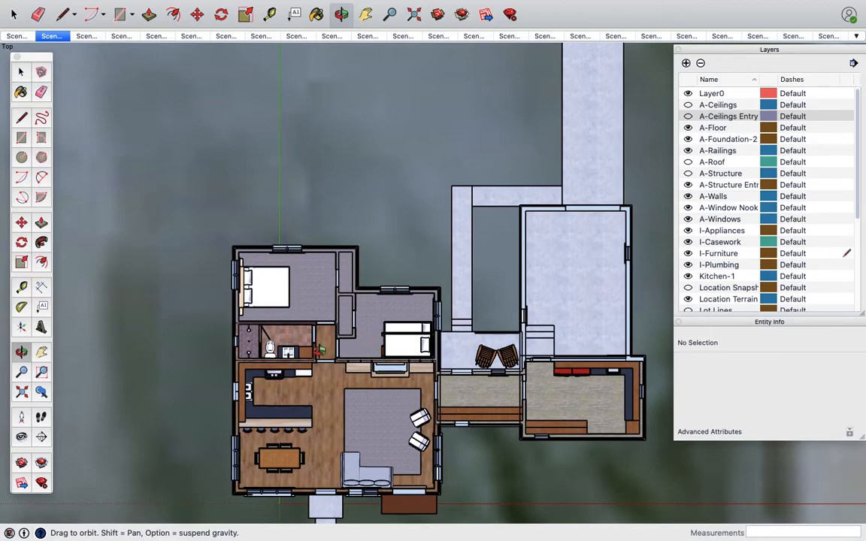
scroll(319, 350, "up", 10)
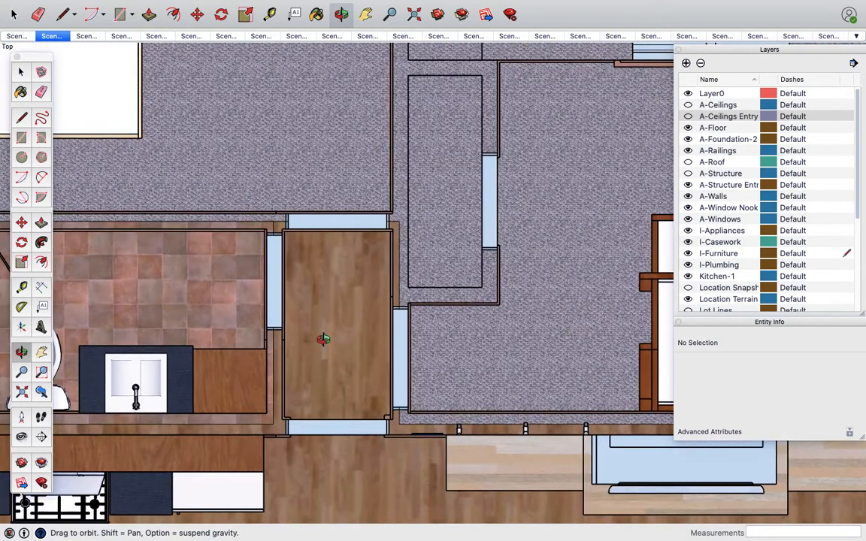
scroll(323, 339, "up", 4)
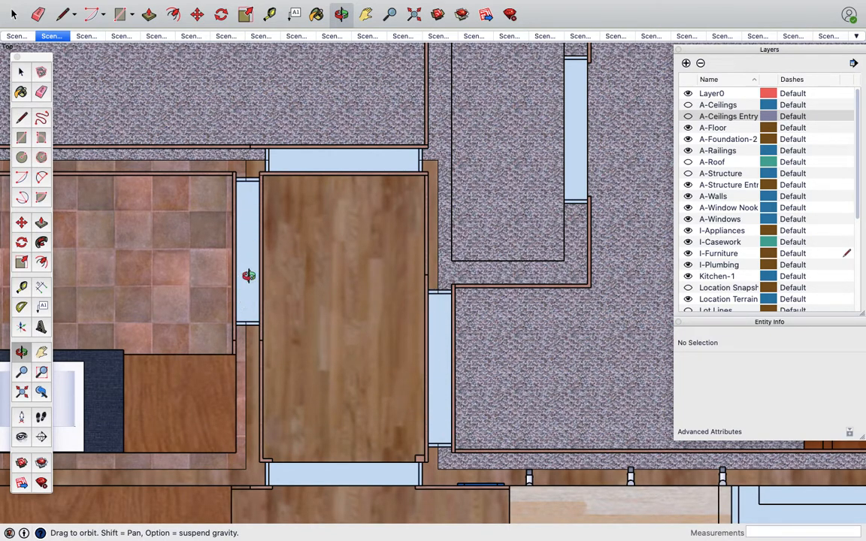
left_click_drag(360, 296, 393, 331)
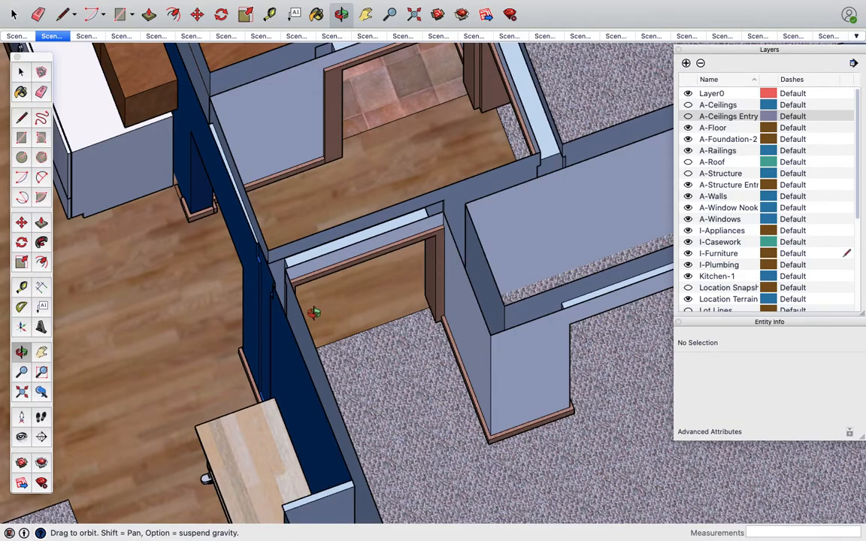
scroll(439, 261, "down", 10)
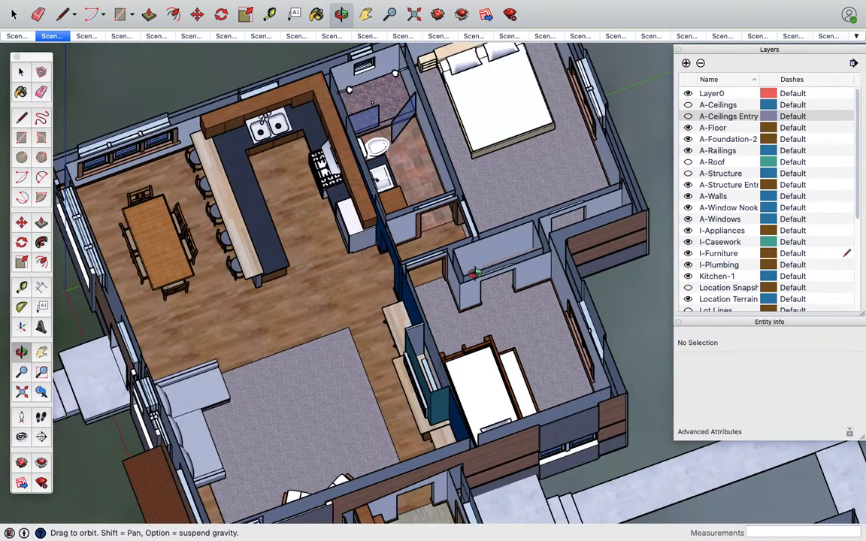
scroll(575, 448, "up", 10)
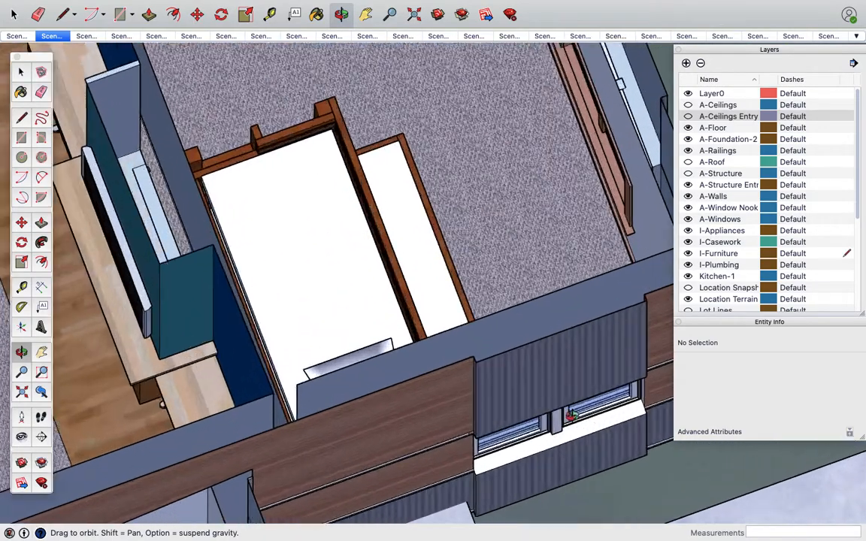
key("super+2")
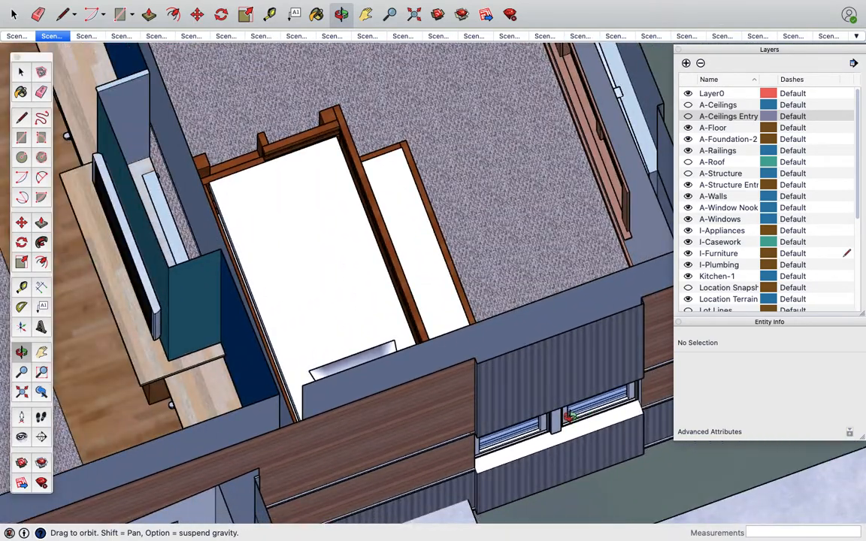
scroll(494, 380, "down", 4)
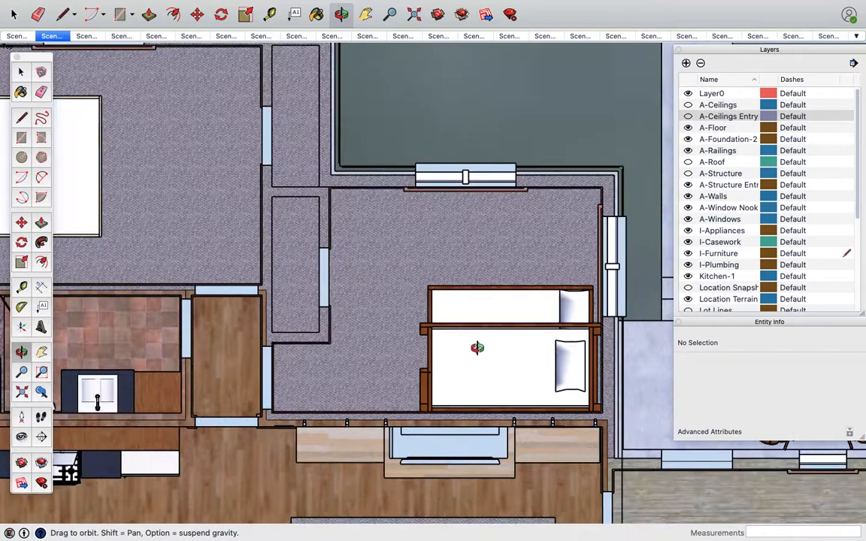
scroll(476, 181, "up", 8)
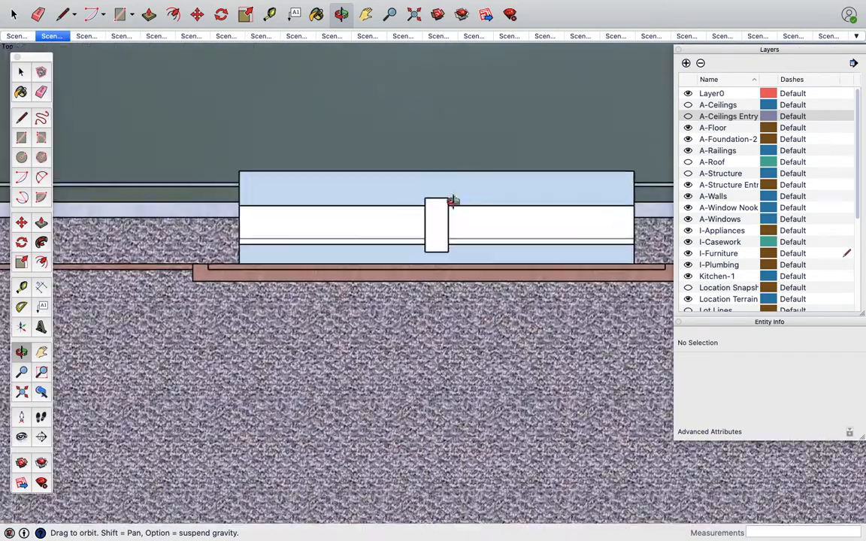
mouse_move(451, 289)
left_mouse_down()
mouse_move(416, 218)
mouse_move(412, 158)
mouse_move(345, 132)
mouse_move(368, 196)
mouse_move(362, 240)
mouse_move(346, 267)
mouse_move(363, 284)
left_mouse_up()
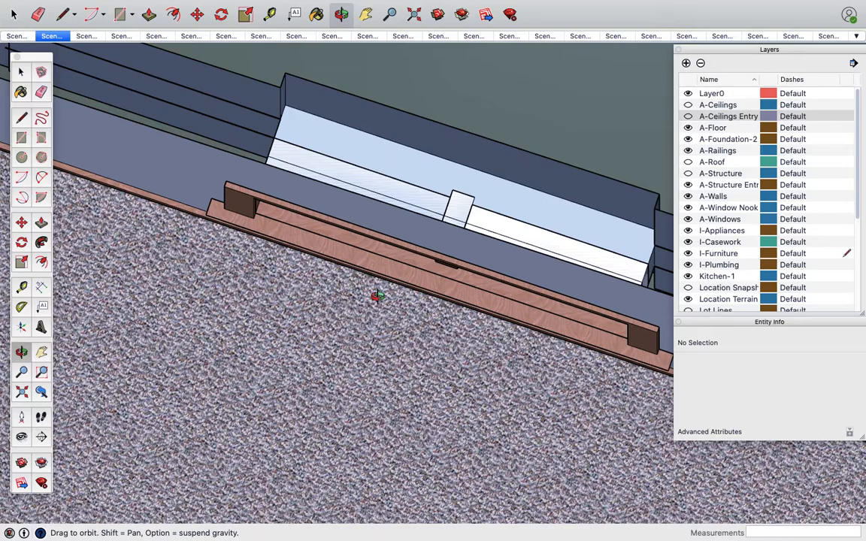
Step: View the whole roofless house in plan and from an elevated front angle
key("super+1")
scroll(424, 322, "down", 10)
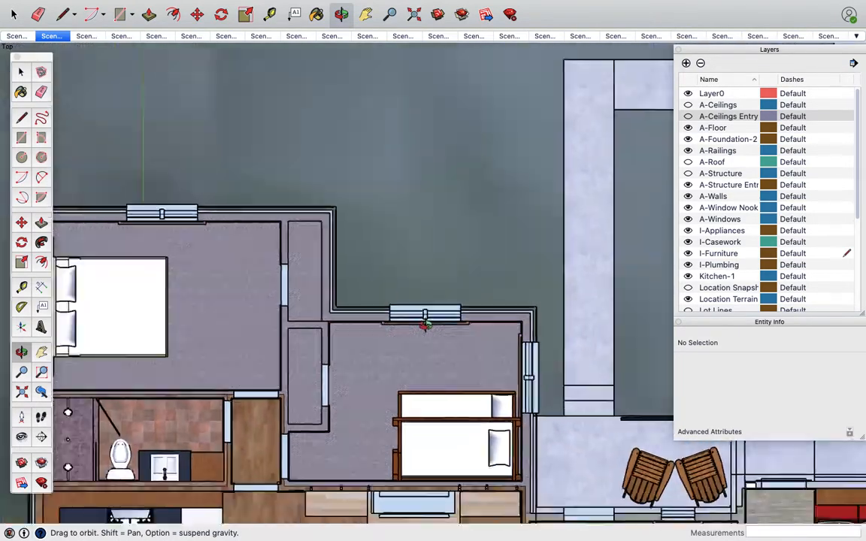
scroll(424, 325, "down", 4)
left_click_drag(478, 357, 401, 194)
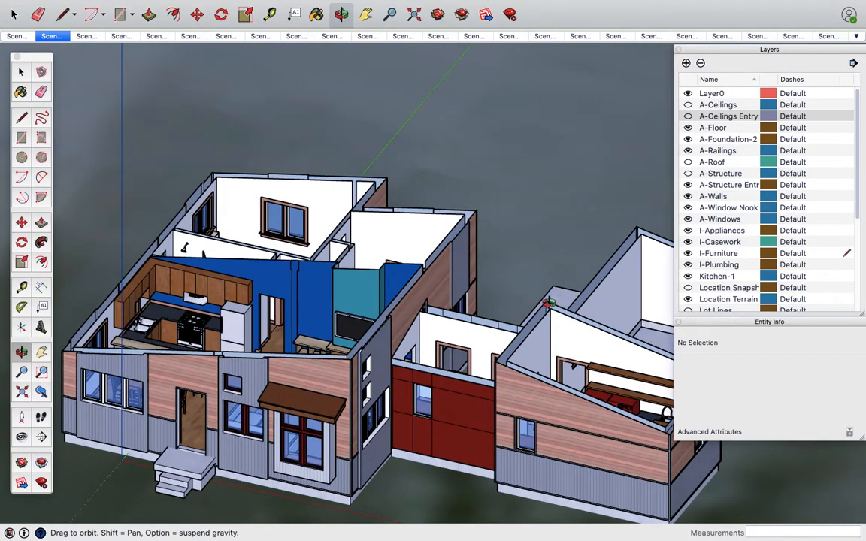
scroll(549, 303, "down", 3)
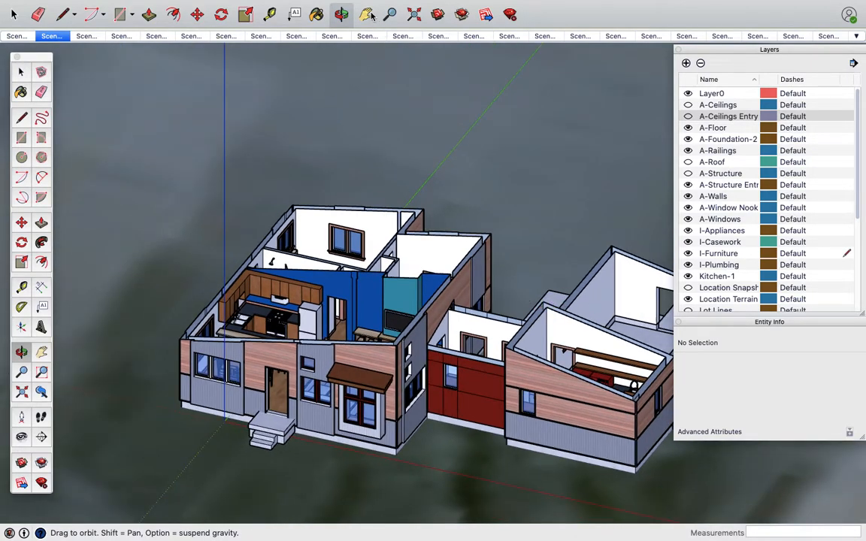
left_click(372, 15)
left_click_drag(507, 235, 456, 220)
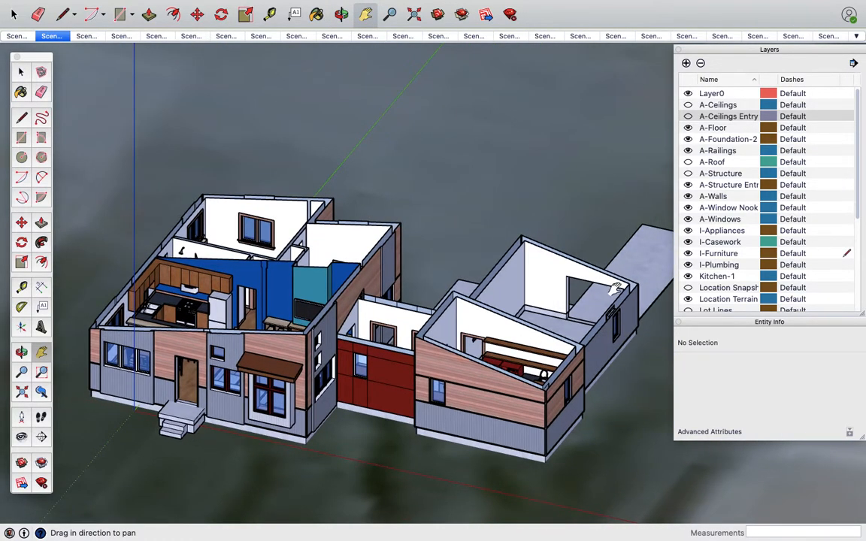
Step: Place a horizontal section plane, aligned with the entry landing, at mid-height of the front windows, keeping the default name and symbol
left_click(41, 437)
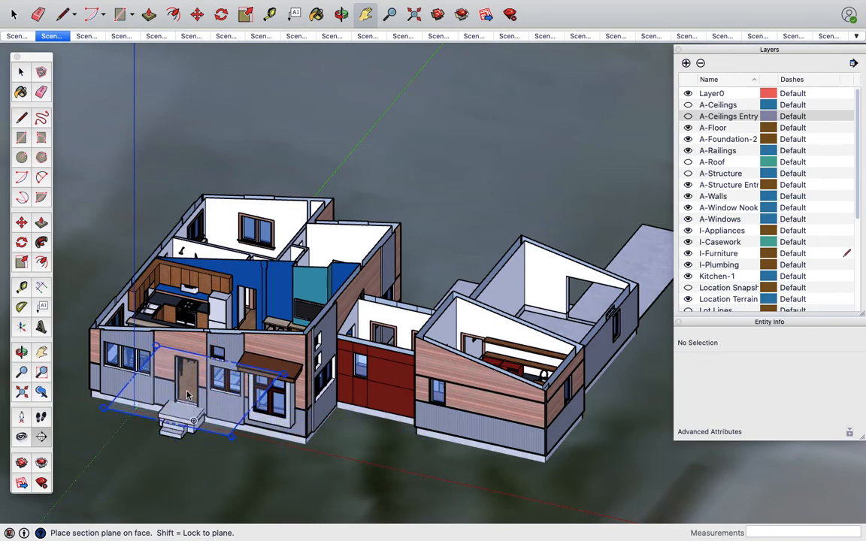
scroll(184, 398, "up", 8)
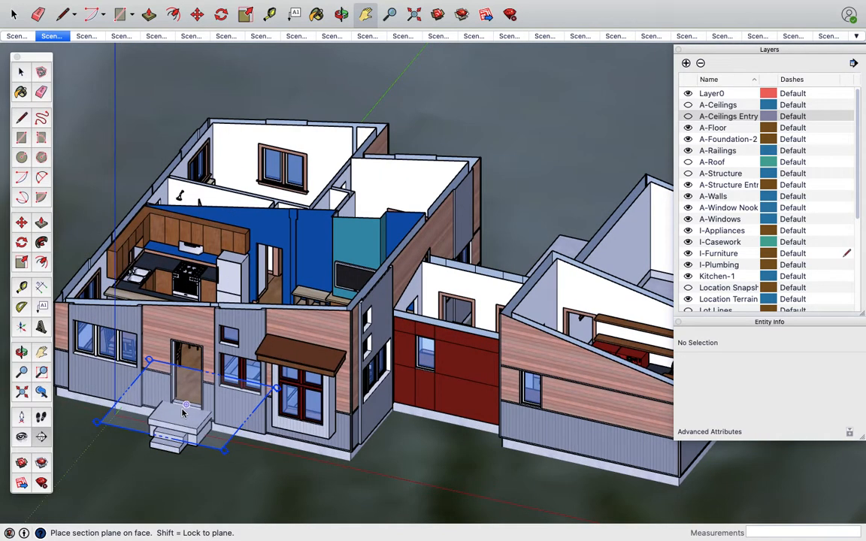
scroll(179, 411, "up", 3)
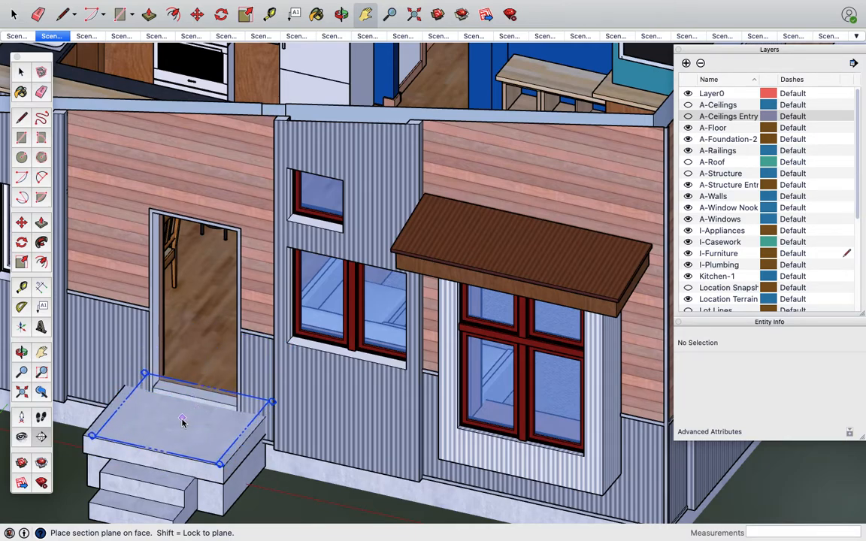
left_click(294, 302)
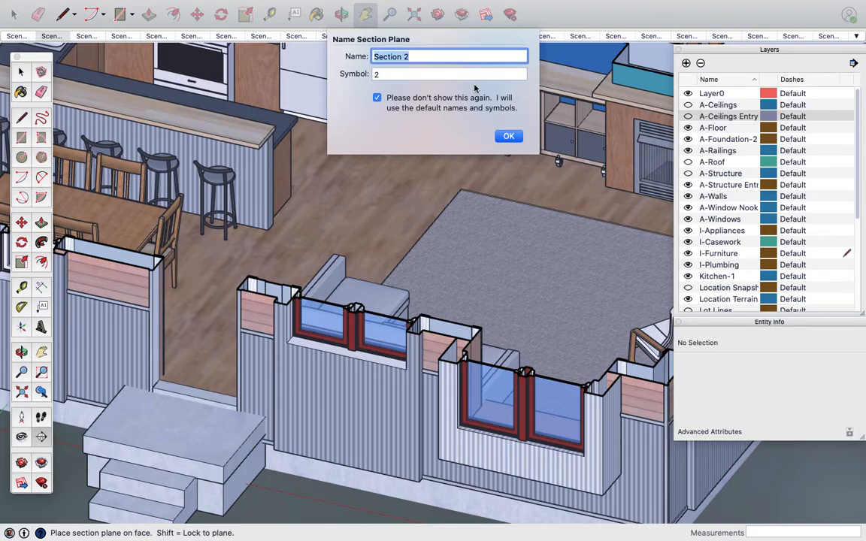
left_click(509, 136)
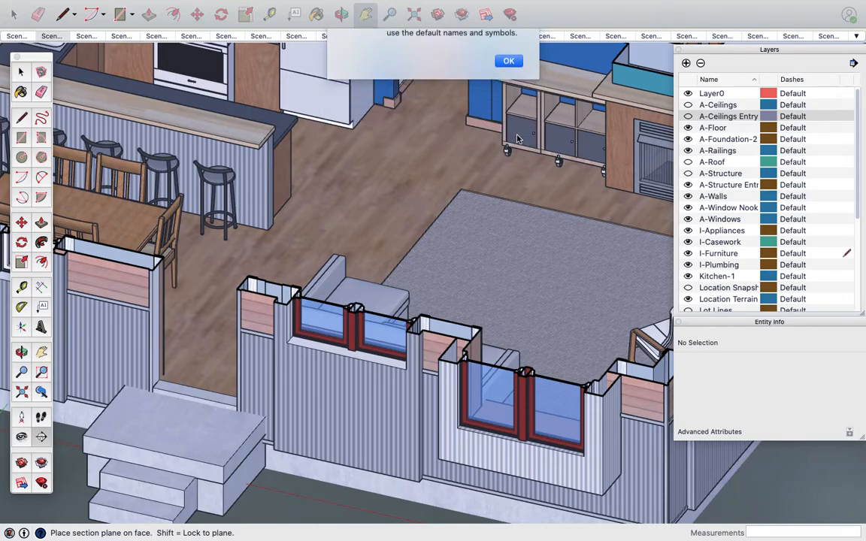
Step: Select the horizontal section plane by its outline around the terrain and try to move it with the Move tool
key("h")
scroll(449, 278, "down", 6)
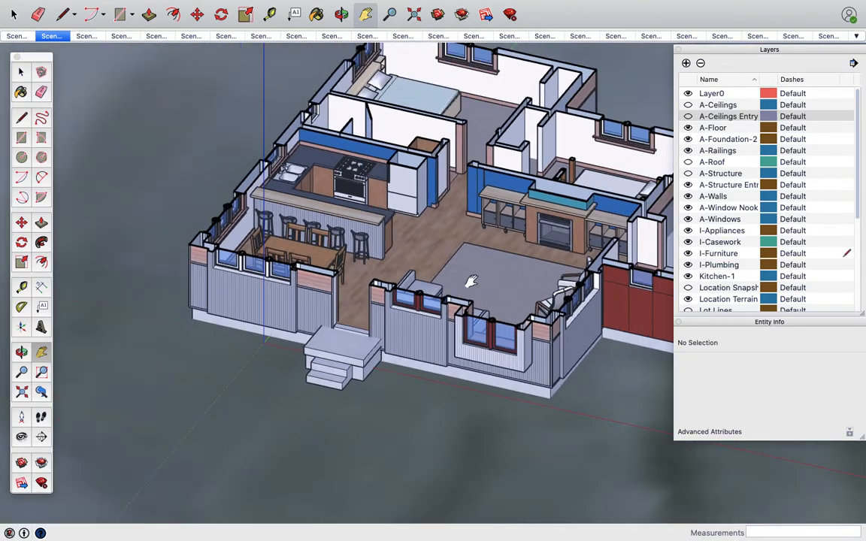
scroll(472, 264, "down", 10)
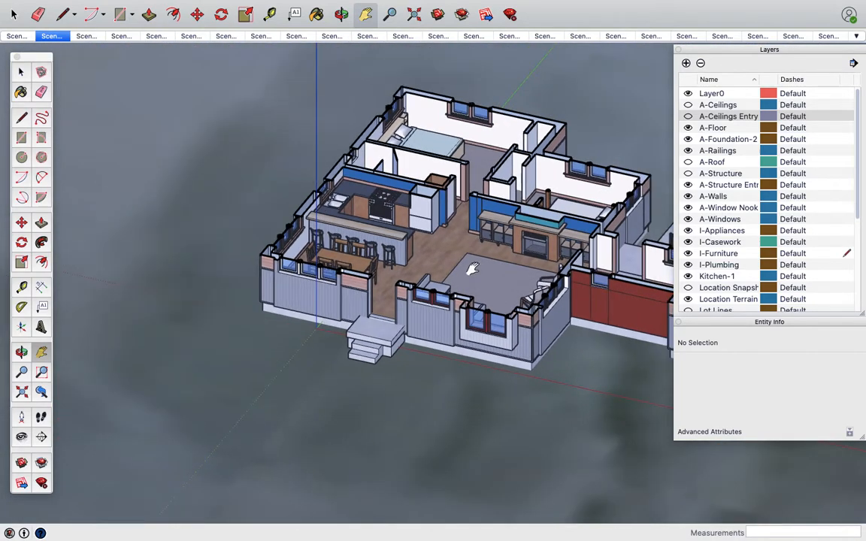
scroll(480, 252, "down", 6)
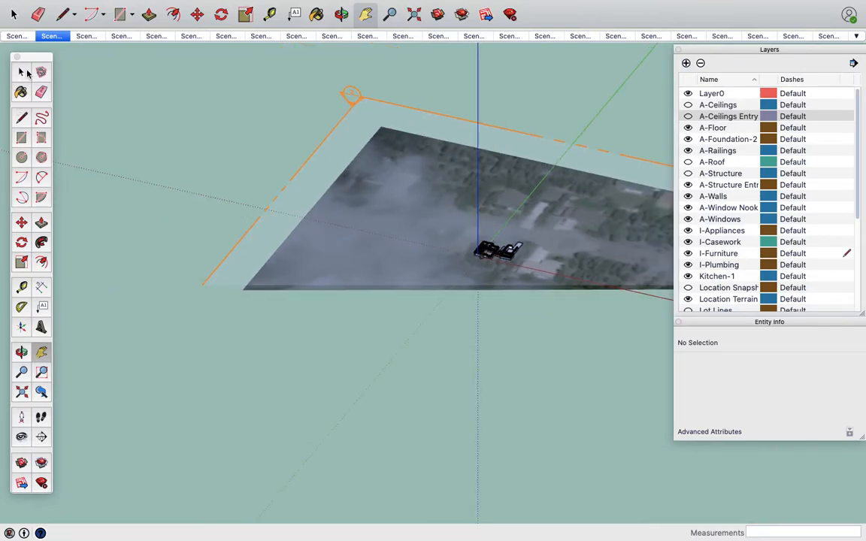
left_click(27, 72)
left_click(437, 118)
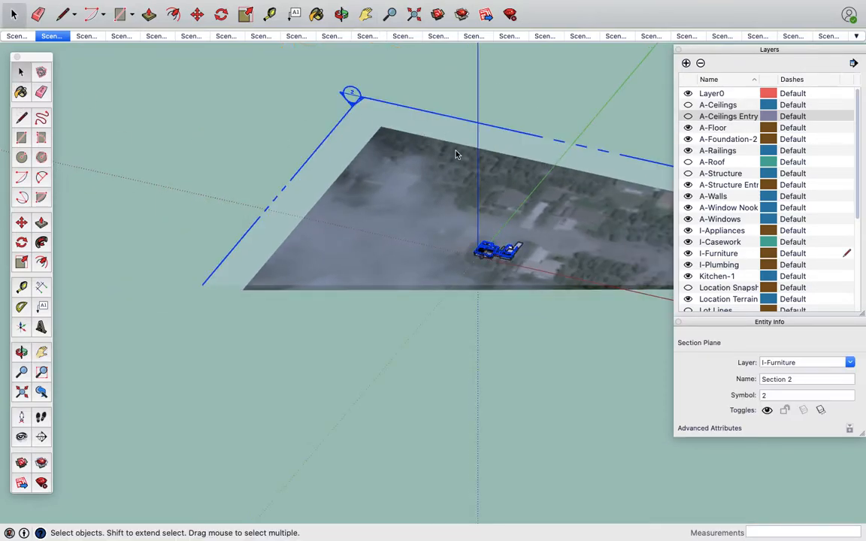
scroll(520, 264, "up", 10)
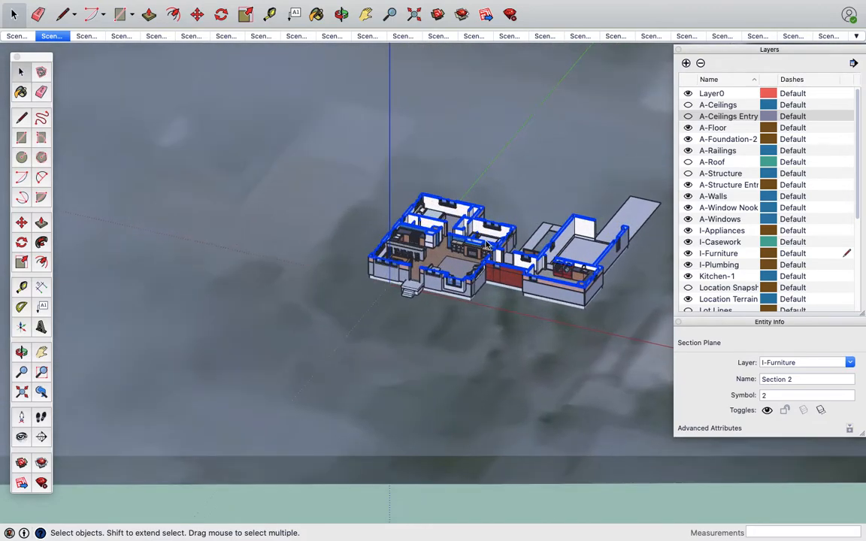
scroll(482, 257, "up", 6)
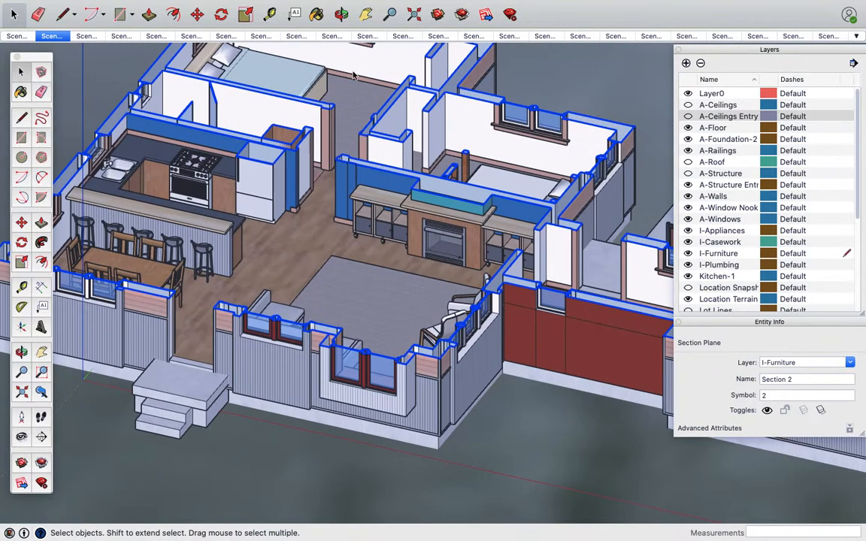
left_click(196, 16)
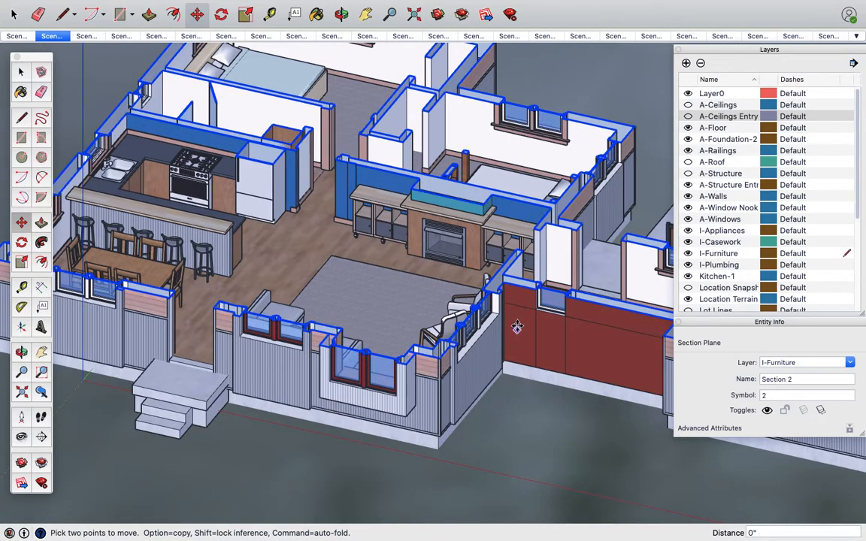
left_click(517, 326)
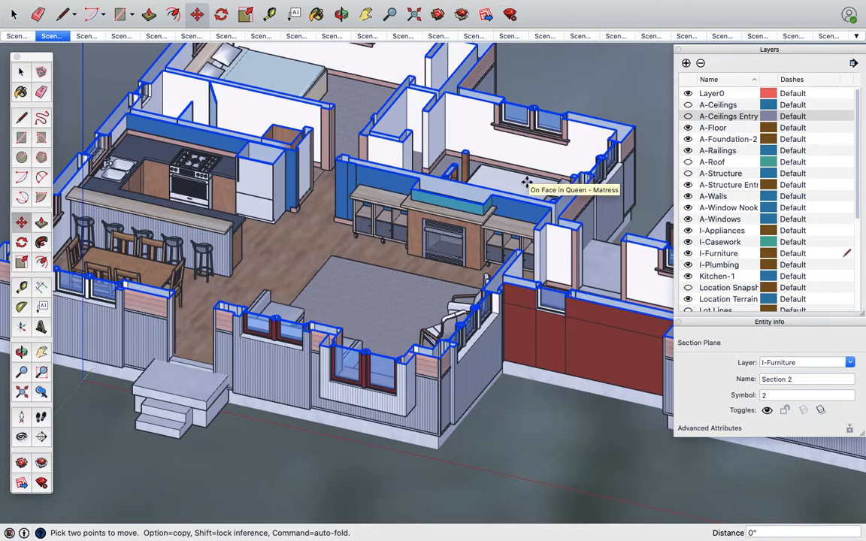
Step: Examine how the section plane cuts the bedroom's bed posts and ladder, and check the kitchen bar stools, in plan and oblique views
key("super+1")
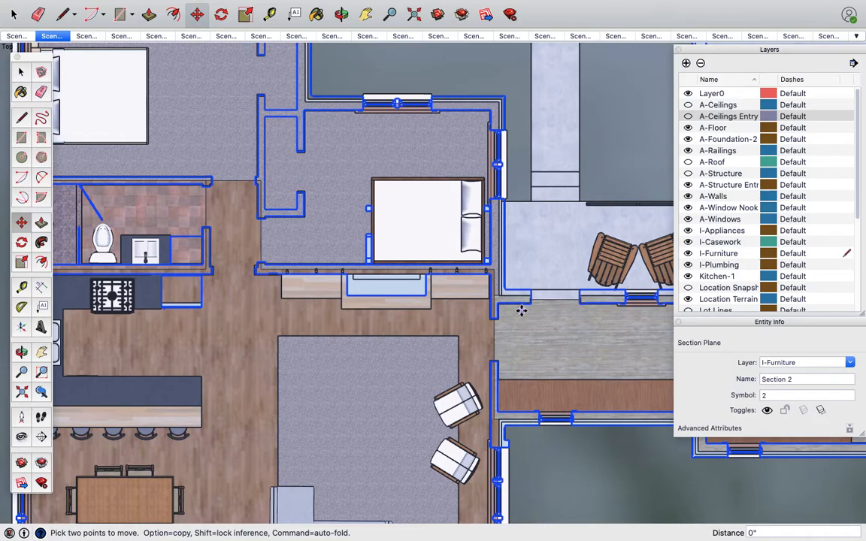
scroll(352, 254, "up", 10)
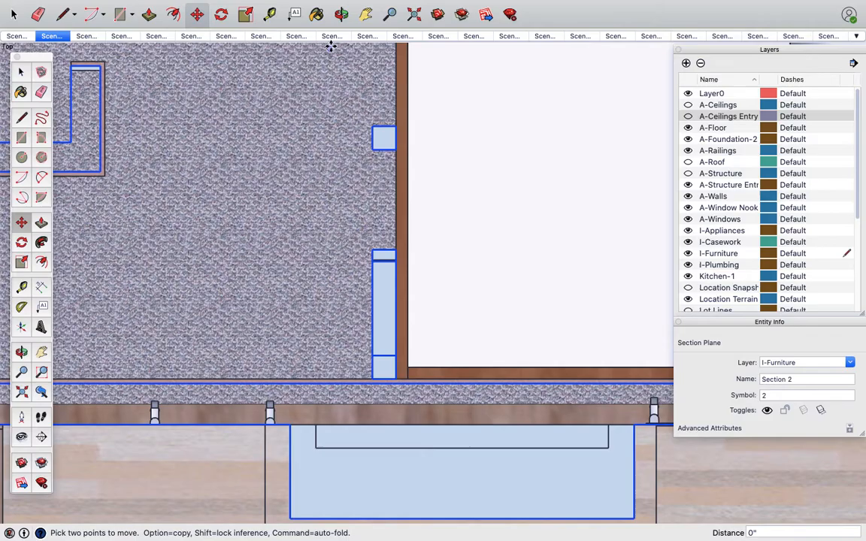
left_click(341, 15)
left_click_drag(325, 263, 586, 115)
left_click_drag(302, 274, 562, 215)
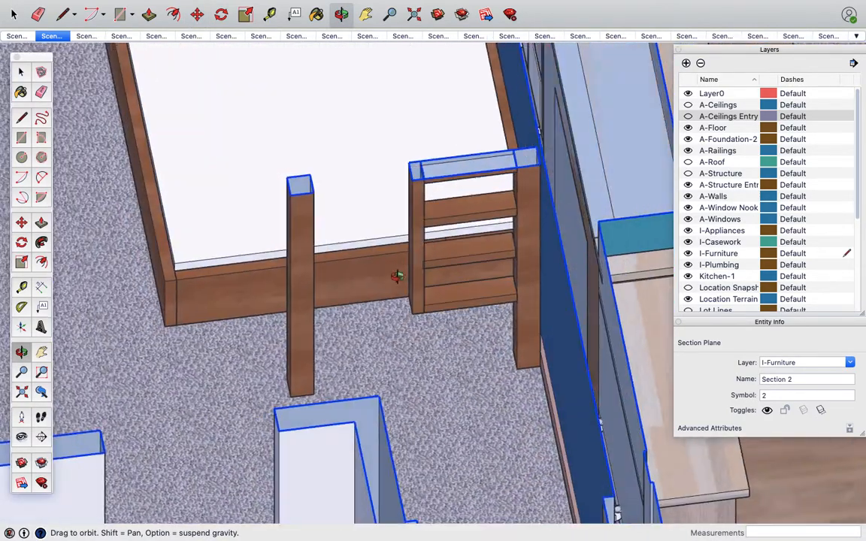
left_click_drag(396, 276, 331, 298)
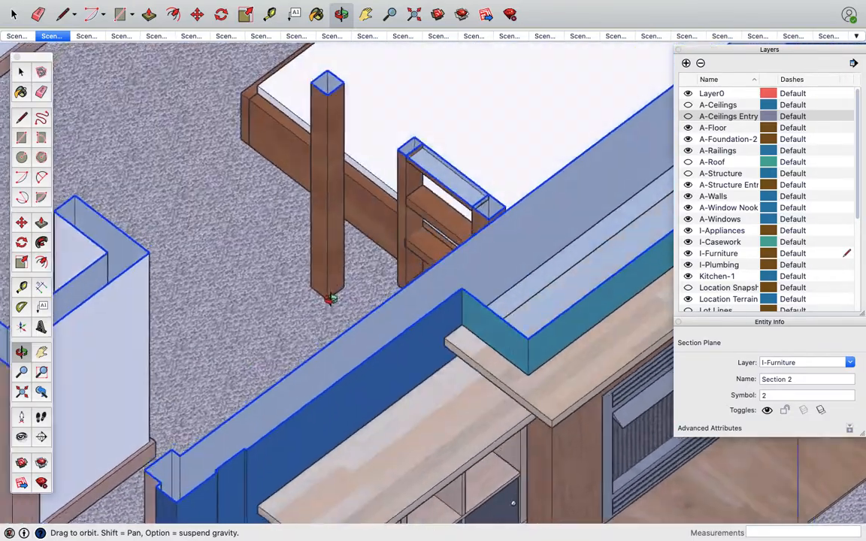
scroll(425, 214, "down", 10)
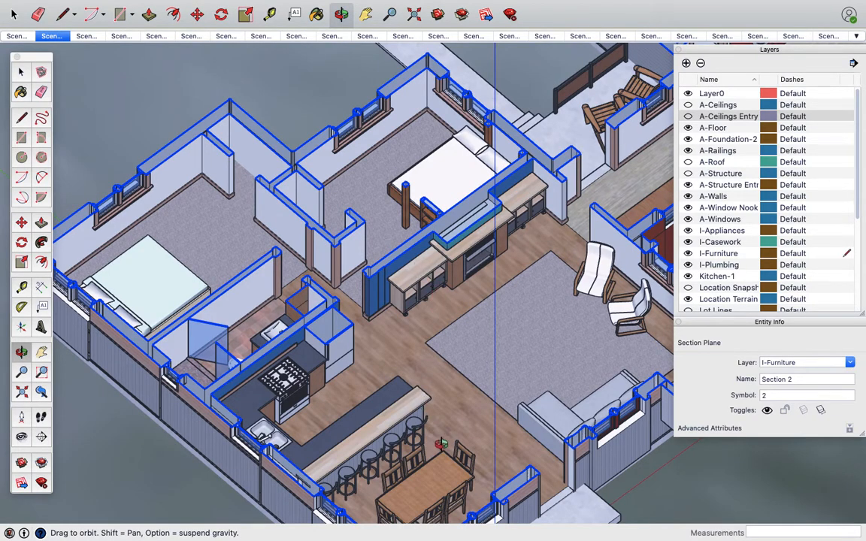
scroll(396, 402, "up", 10)
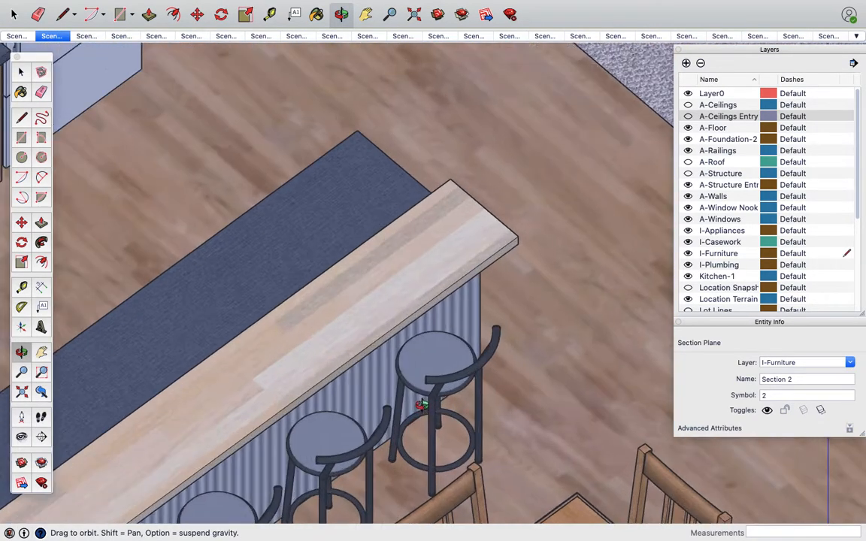
scroll(422, 405, "down", 10)
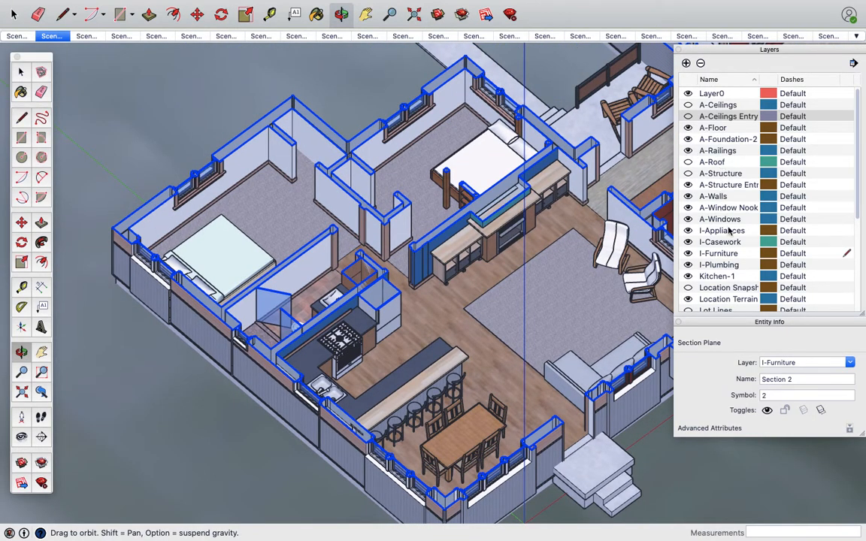
Step: Make I-Casework the active layer and hide the I-Furniture layer, keeping I-Plumbing visible
left_click(688, 255)
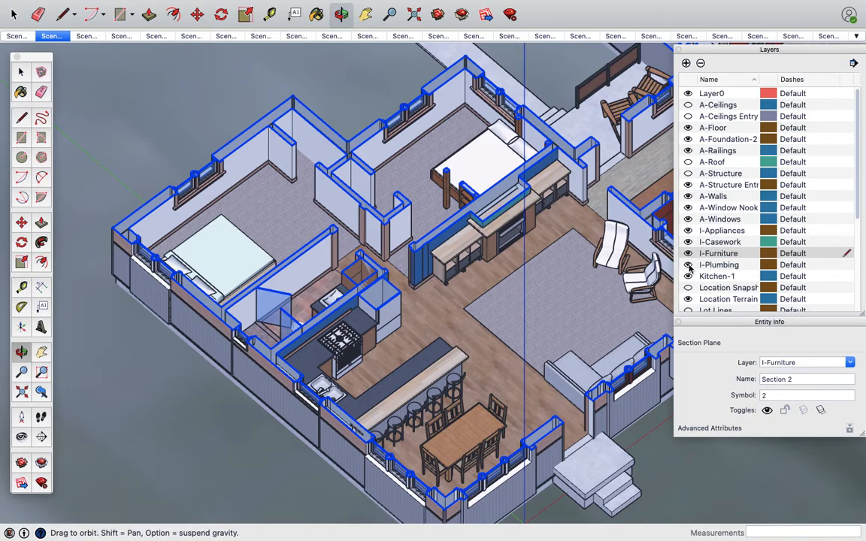
left_click(688, 265)
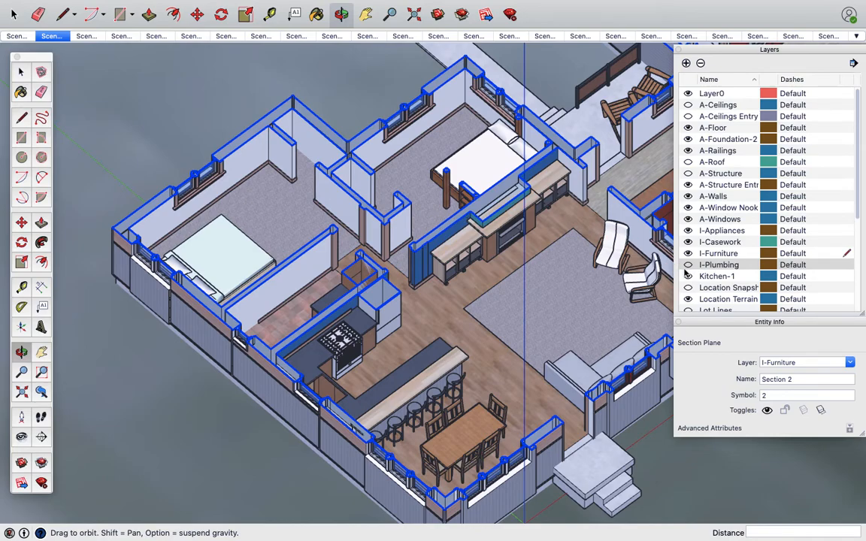
left_click(689, 265)
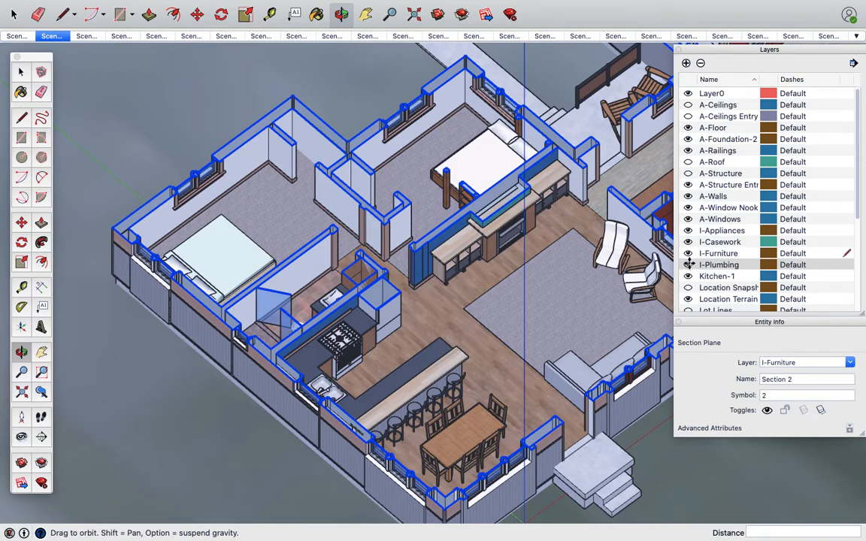
left_click(844, 242)
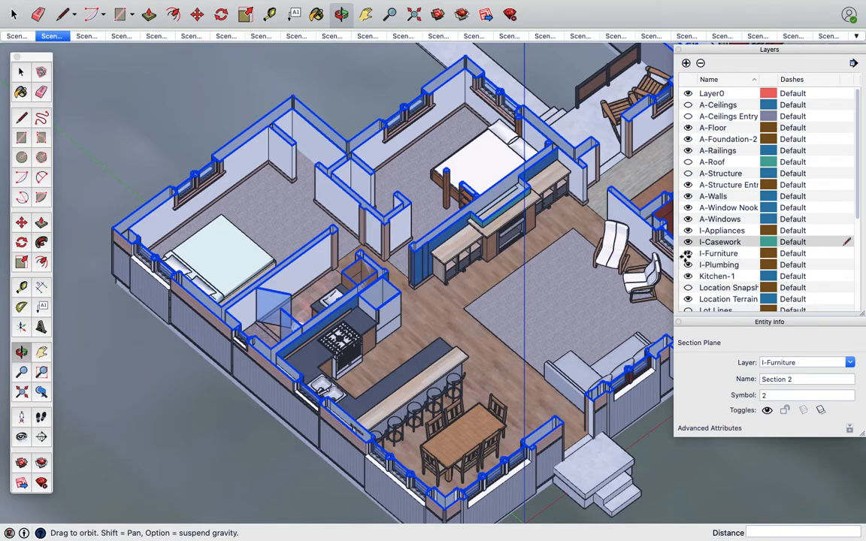
left_click(689, 254)
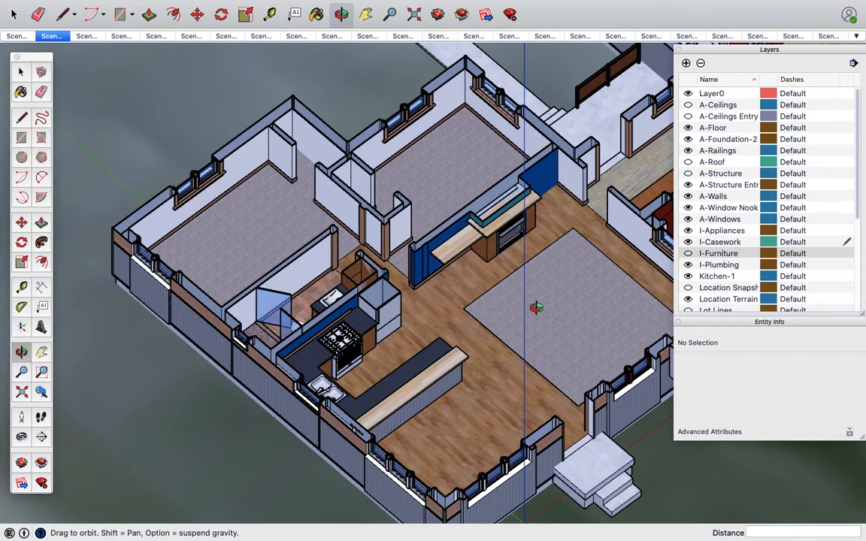
Step: Switch to the top view and centre the cut floor plan, including the garage wing
key("super+1")
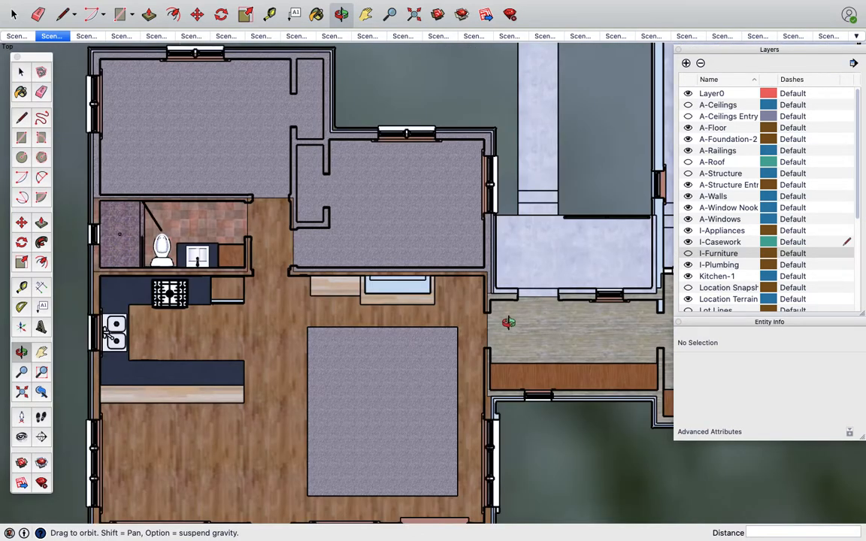
scroll(508, 325, "down", 4)
scroll(508, 325, "down", 2)
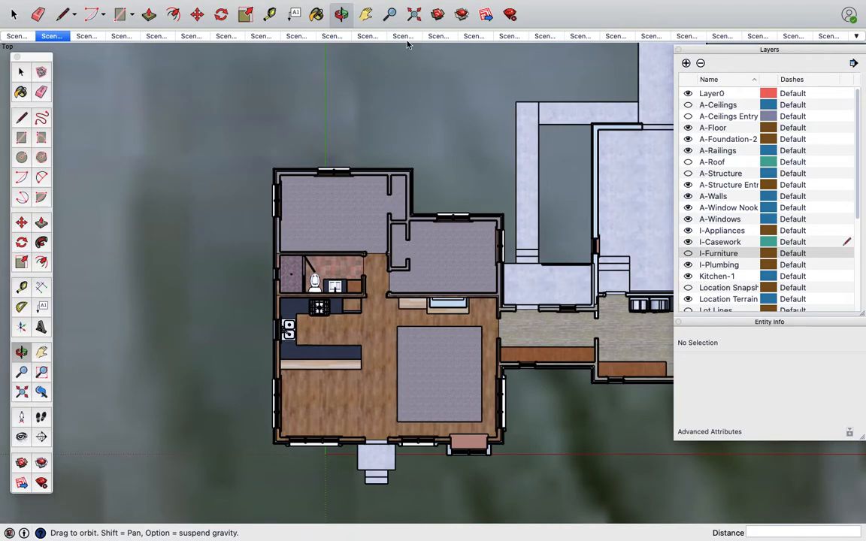
left_click(367, 15)
left_click_drag(534, 224, 406, 223)
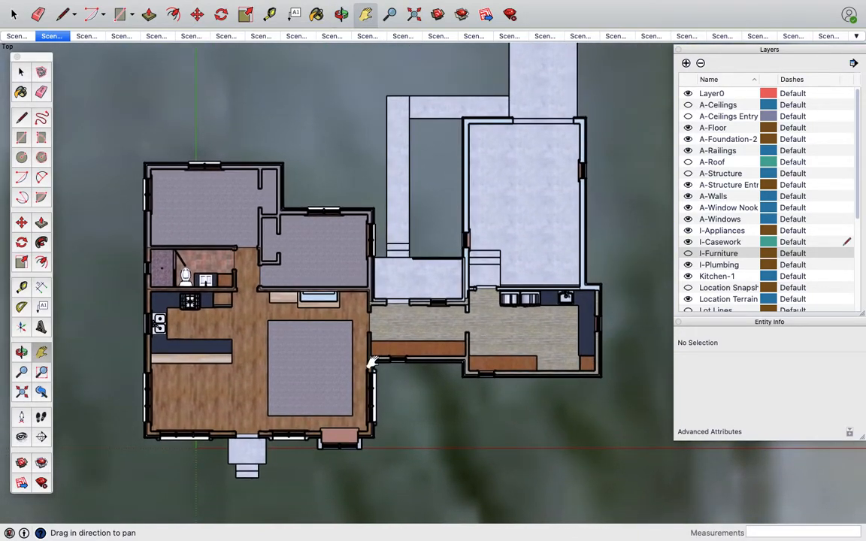
Step: Examine the connecting hallway's door openings and the profile of its outer window in the plan view
scroll(370, 316, "up", 1)
scroll(372, 317, "up", 6)
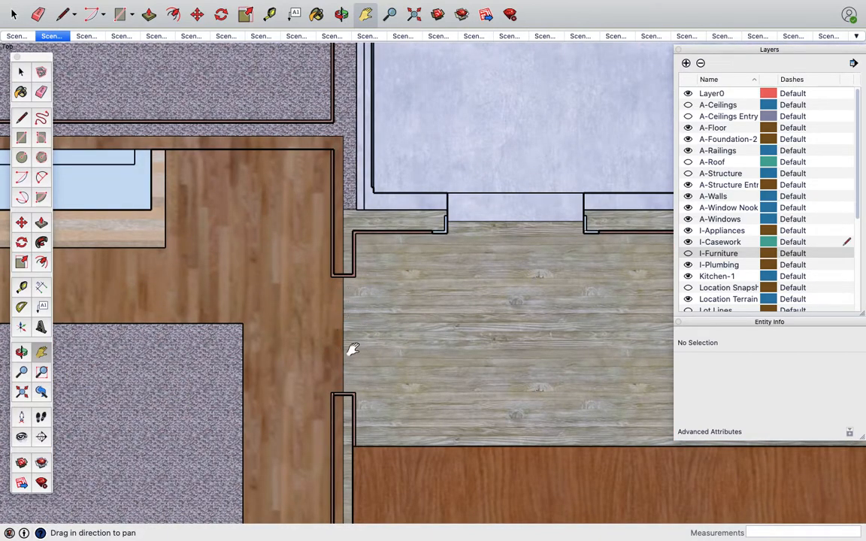
scroll(485, 286, "down", 5)
scroll(496, 398, "up", 5)
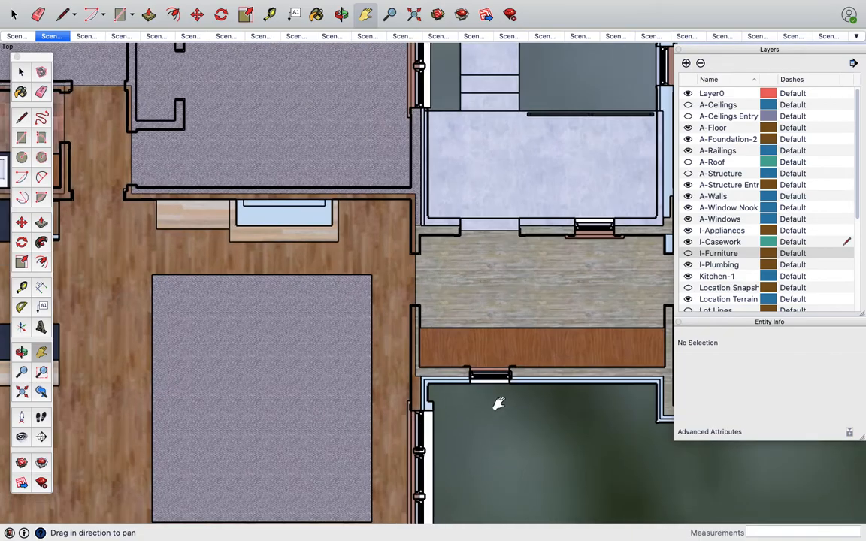
scroll(492, 385, "up", 5)
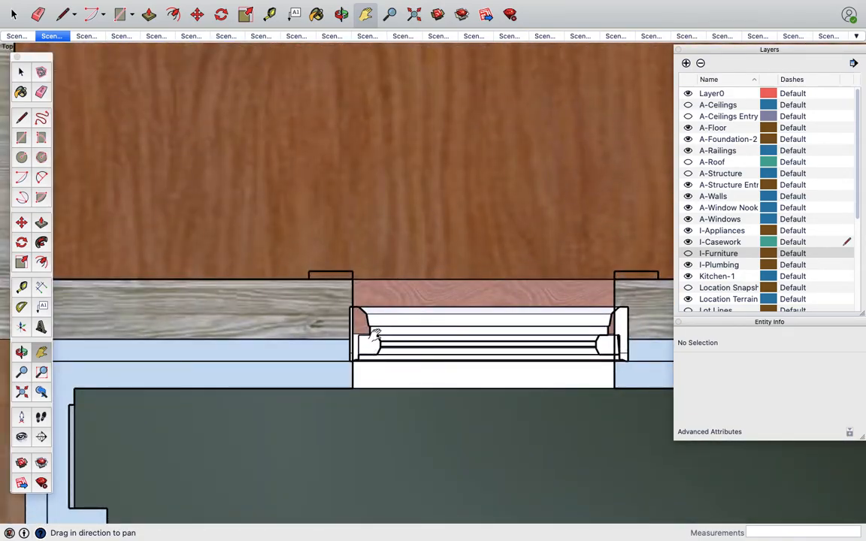
scroll(547, 390, "down", 1)
scroll(547, 390, "down", 10)
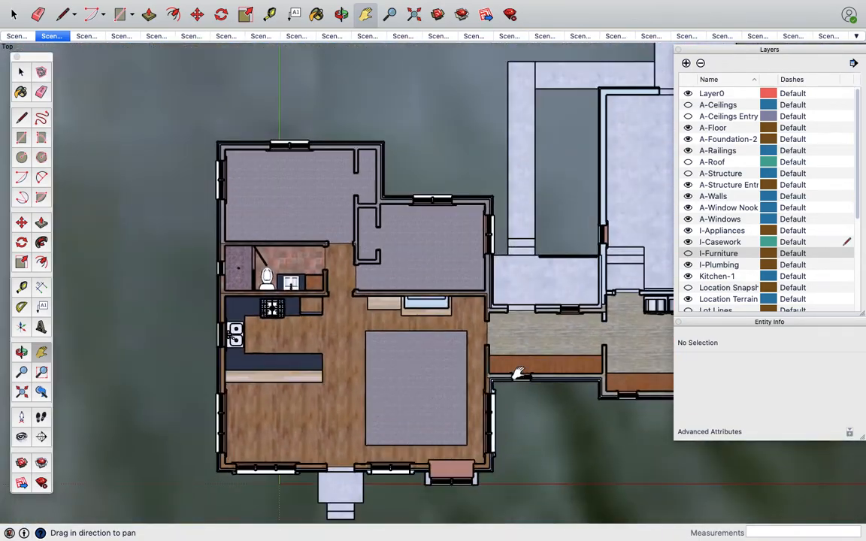
Step: Frame the entire floor plan with the garage, walkway and driveway in the top view
scroll(518, 374, "down", 2)
left_click_drag(537, 332, 416, 353)
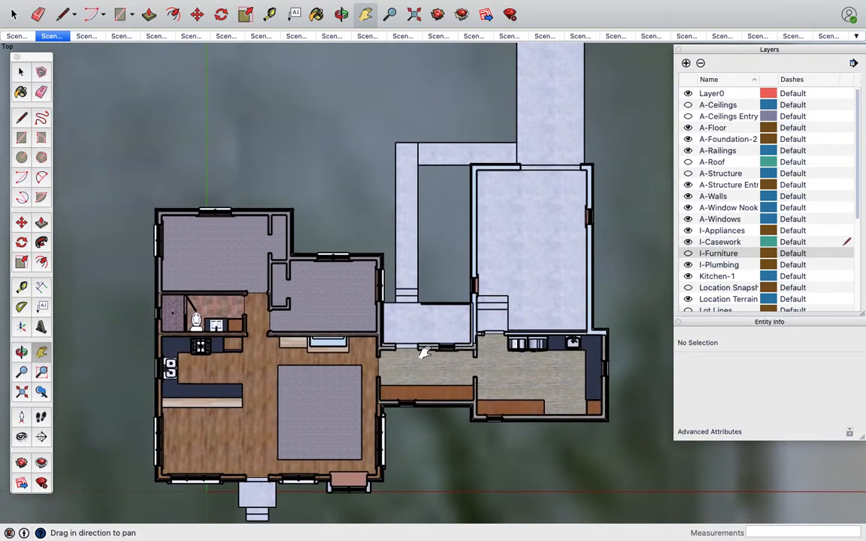
scroll(421, 352, "down", 3)
scroll(425, 350, "up", 1)
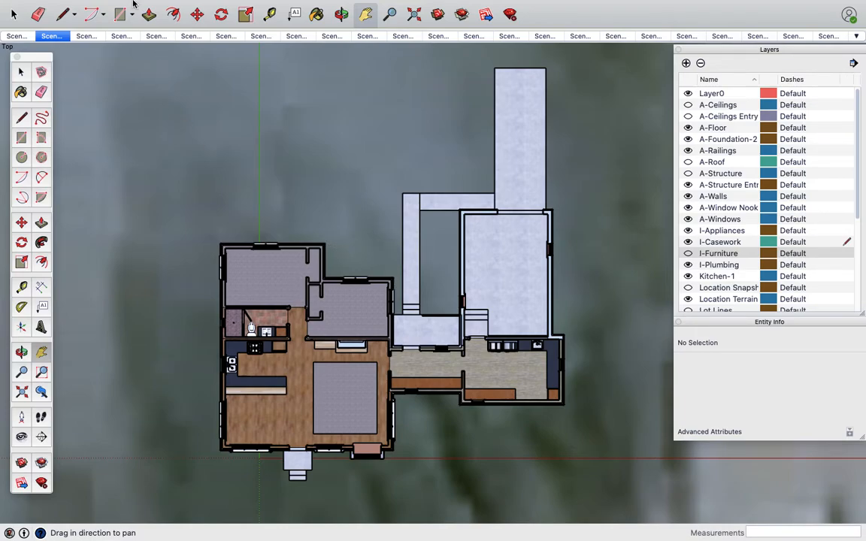
Step: Open the 2D graphic export settings to review the AutoCAD DWG format, and close them without exporting
mouse_move(133, 3)
left_click(88, 7)
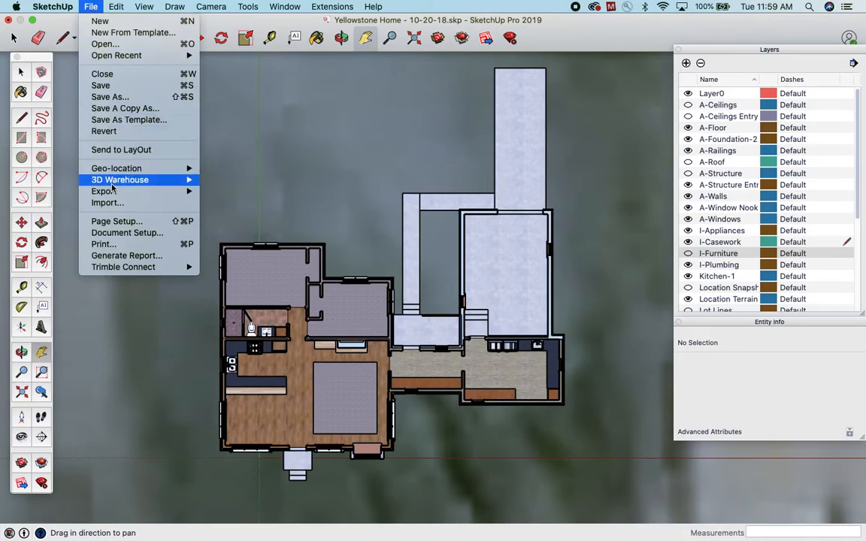
mouse_move(112, 189)
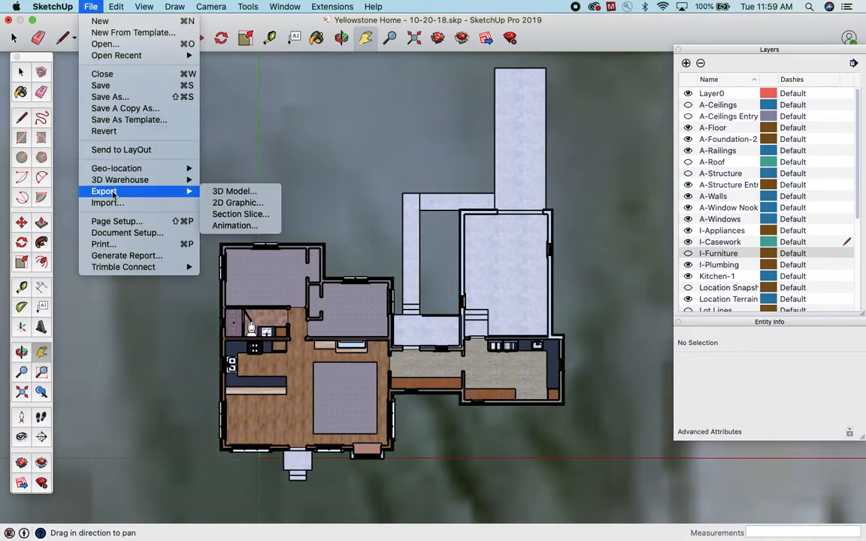
left_click(259, 204)
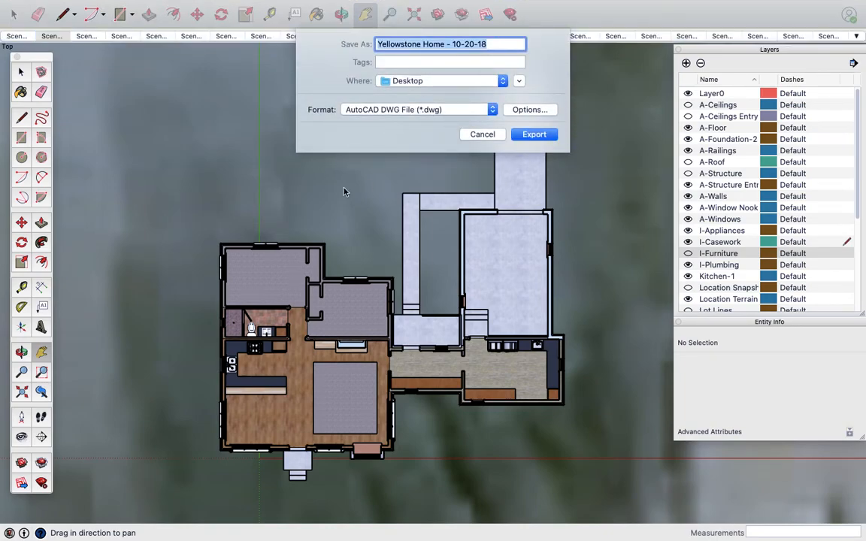
left_click(481, 134)
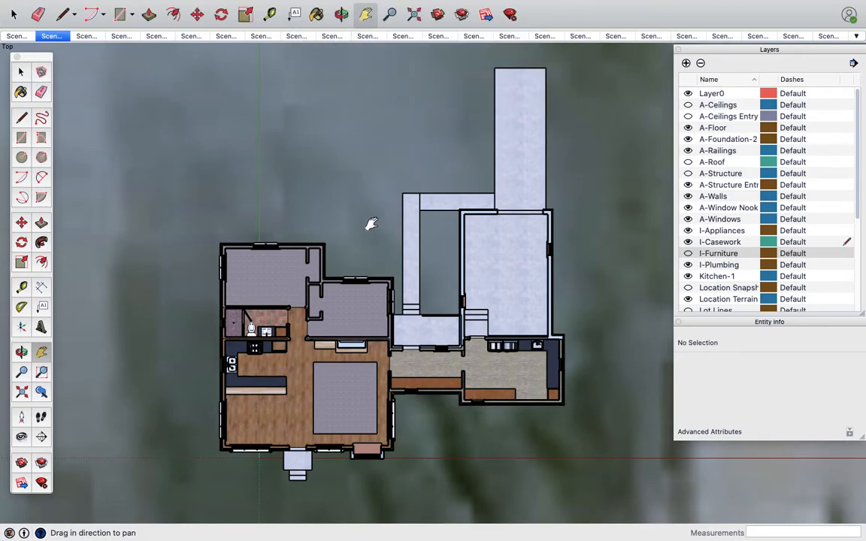
Step: Show the I-Furniture layer and make it the current layer, revealing the horizontal section plane over the site
left_click(340, 14)
left_click_drag(364, 43, 447, 285)
scroll(443, 283, "down", 10)
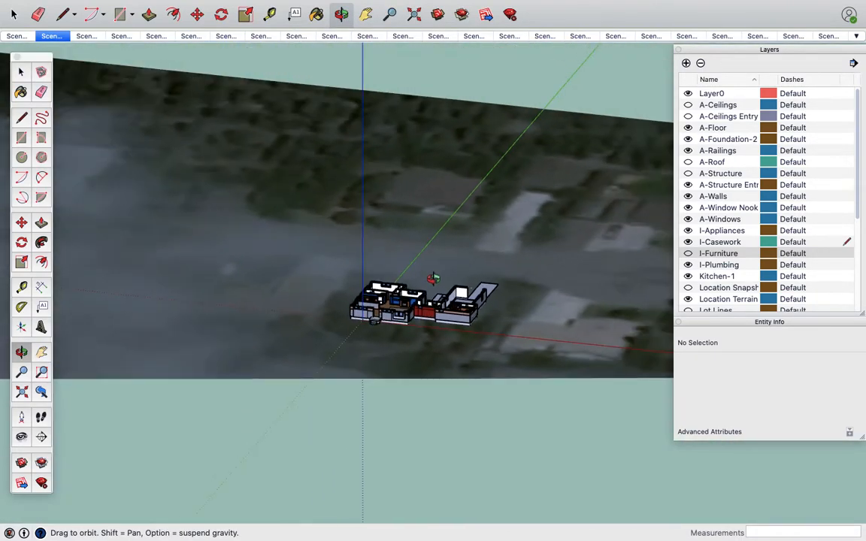
scroll(427, 275, "down", 10)
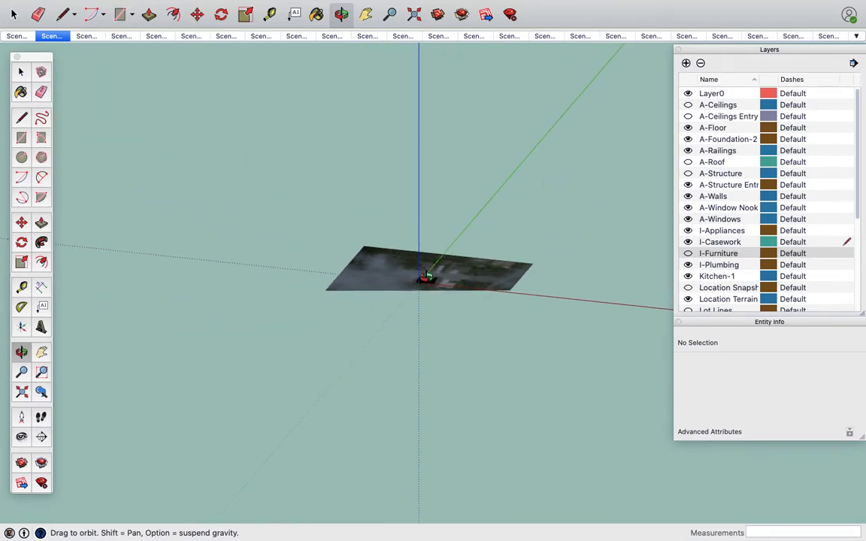
scroll(427, 280, "up", 12)
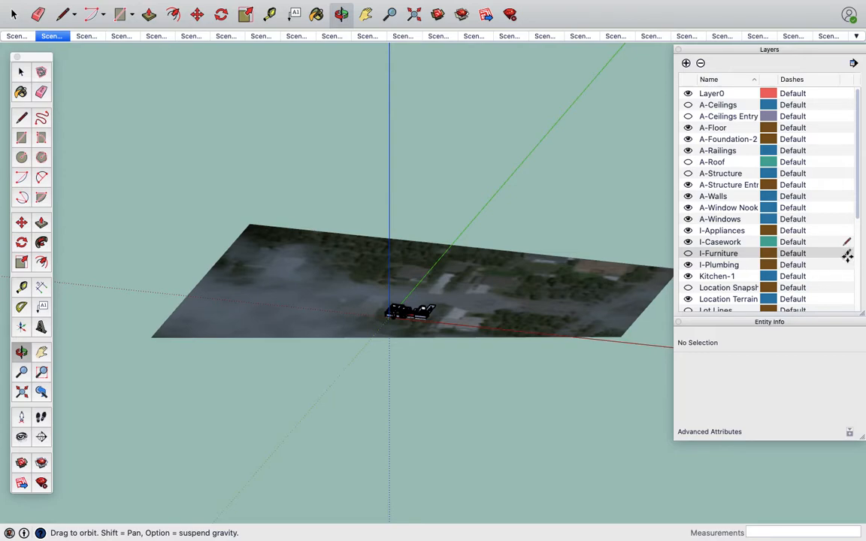
left_click(847, 253)
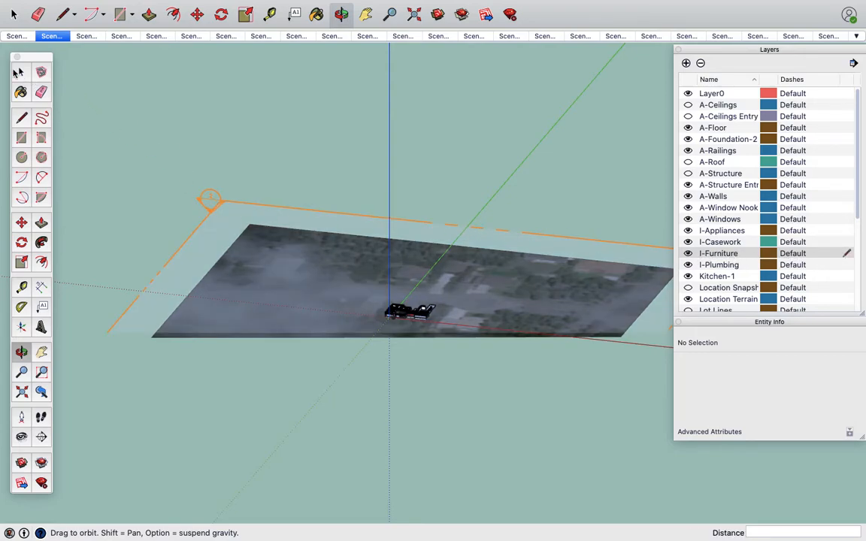
Step: Turn off the active cut of the horizontal section plane and inspect the house at full wall height
left_click(20, 71)
left_click(233, 203)
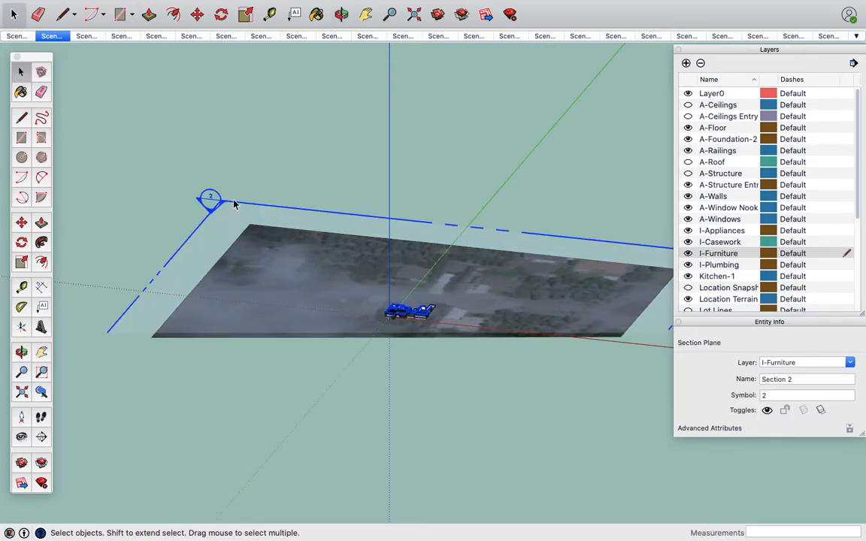
left_click(233, 204)
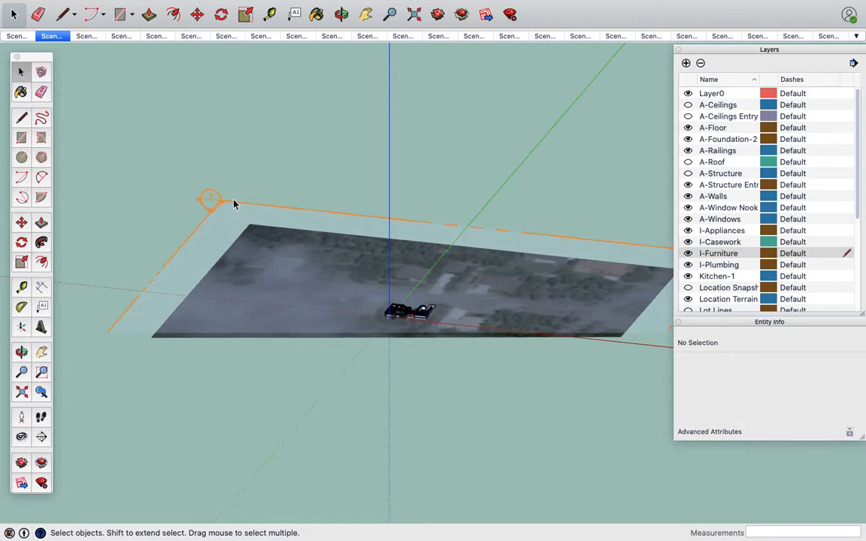
right_click(233, 203)
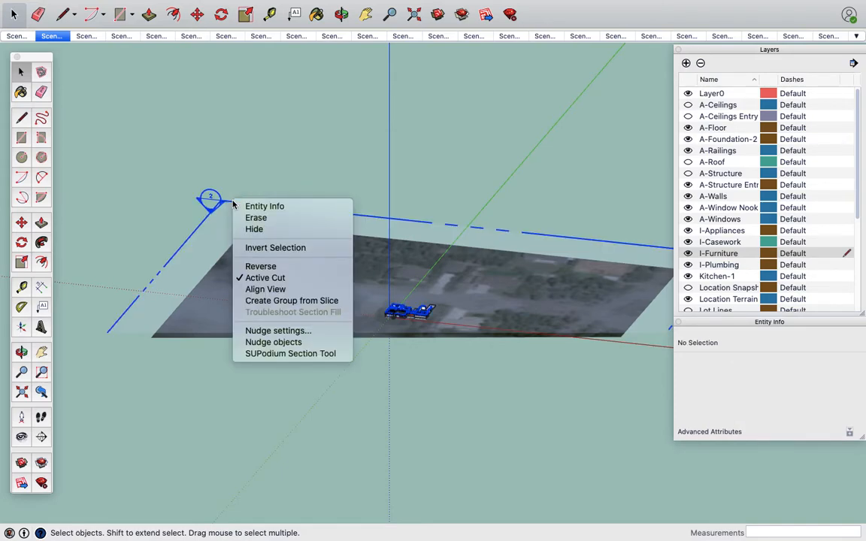
left_click(260, 278)
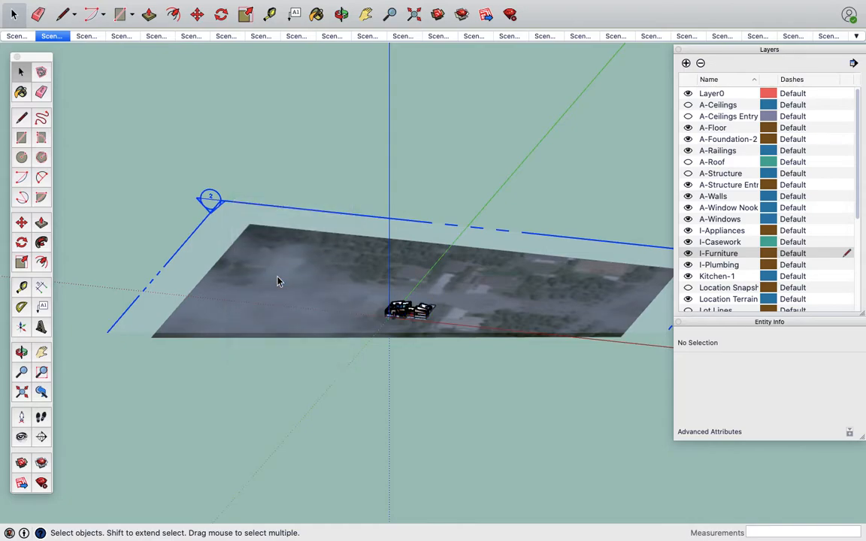
scroll(419, 310, "up", 10)
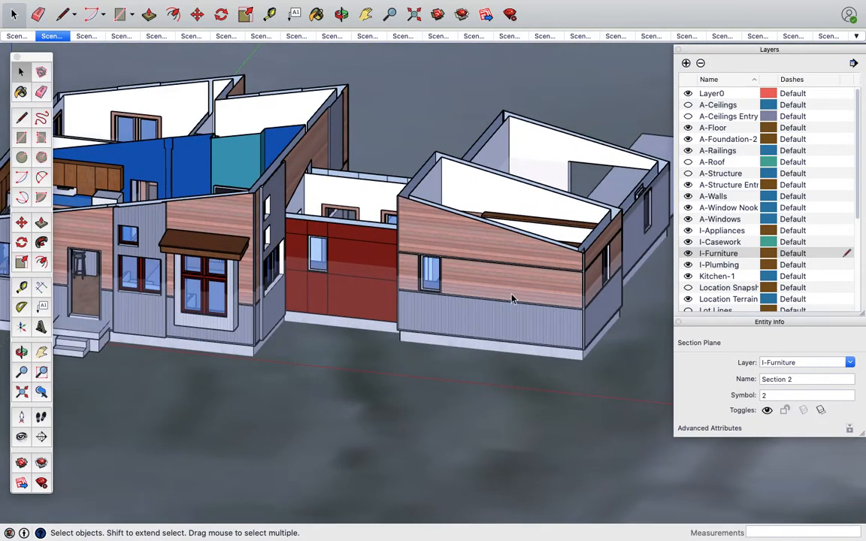
scroll(493, 300, "up", 2)
scroll(304, 263, "down", 5)
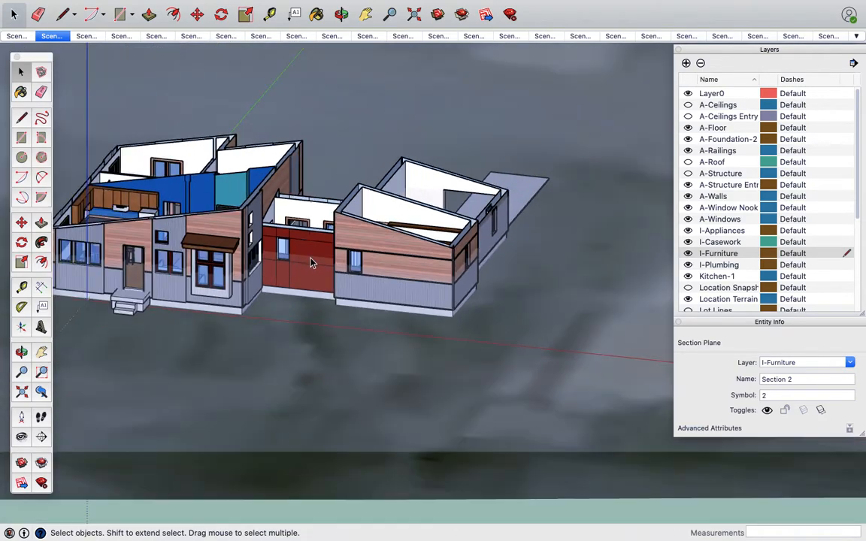
scroll(310, 263, "down", 10)
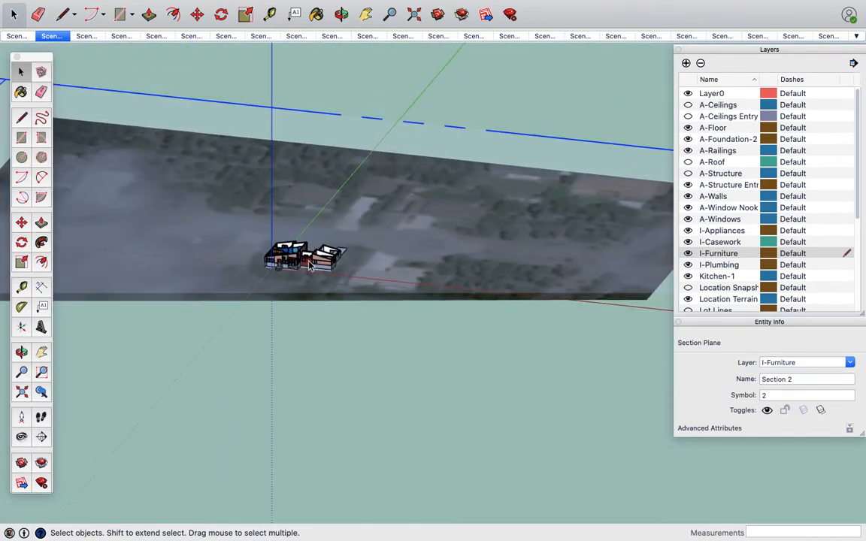
scroll(308, 265, "down", 3)
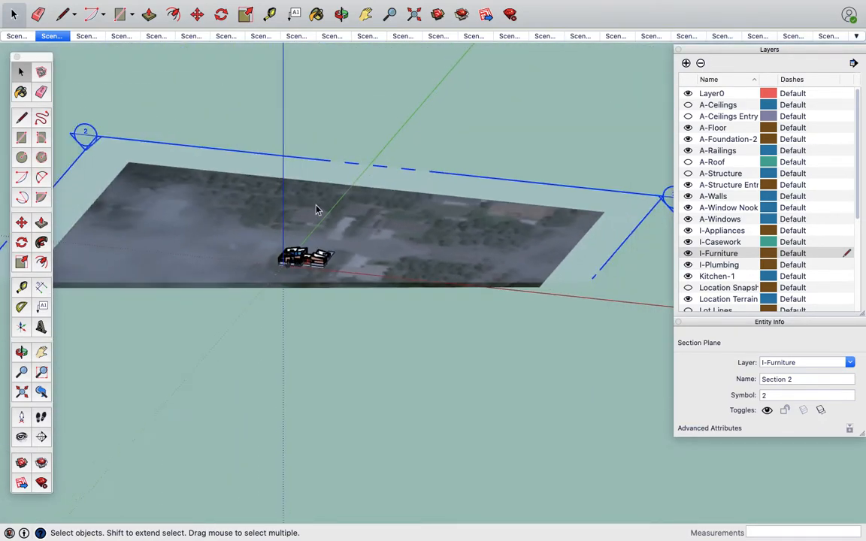
Step: Reactivate the horizontal section plane's cut and remove the plane from the model
right_click(318, 163)
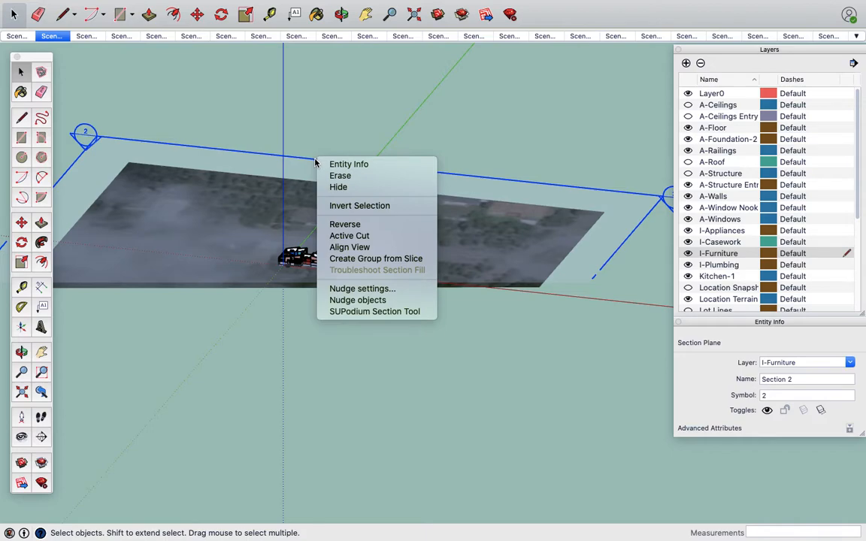
left_click(350, 236)
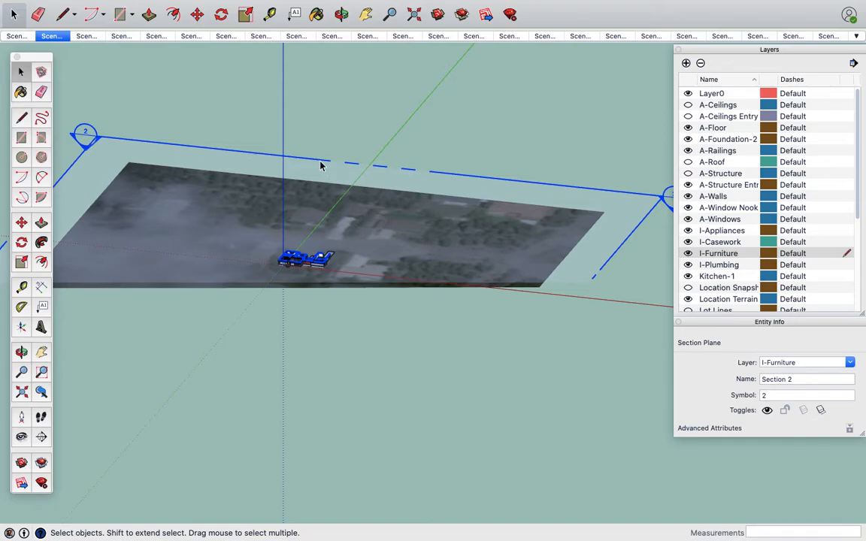
left_click(320, 165)
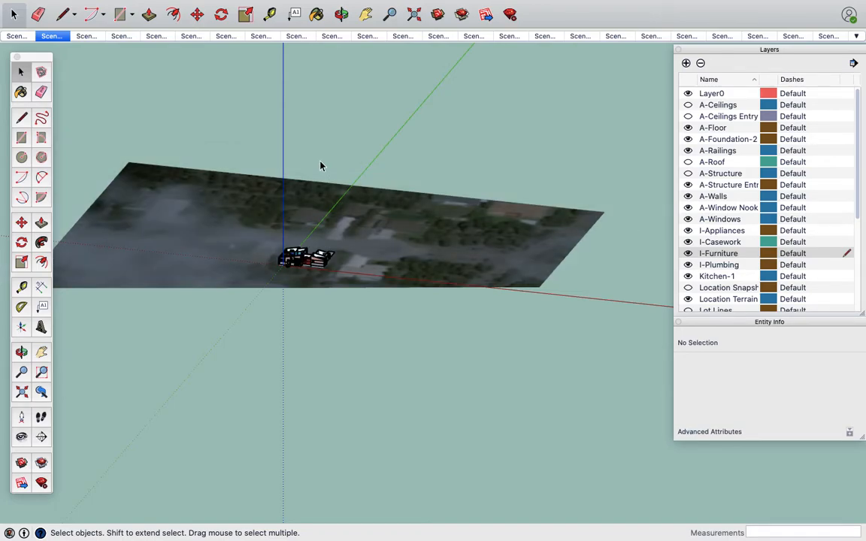
Step: Place a vertical section plane parallel to the front facade, cutting through the kitchen, living room and laundry area
scroll(305, 275, "up", 10)
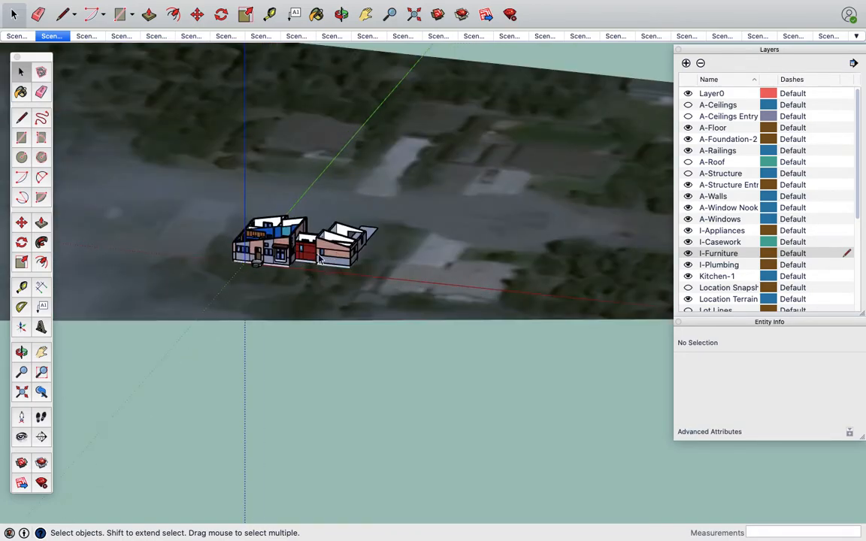
scroll(312, 250, "up", 3)
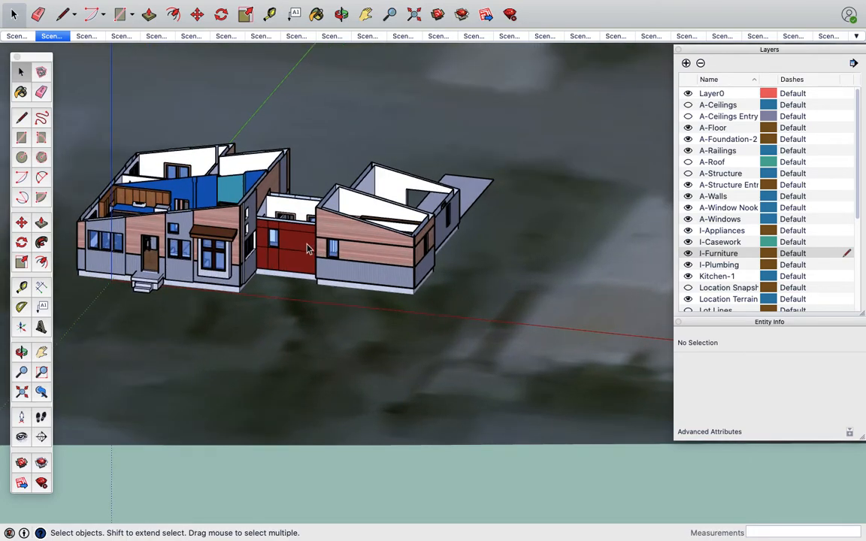
left_click(41, 436)
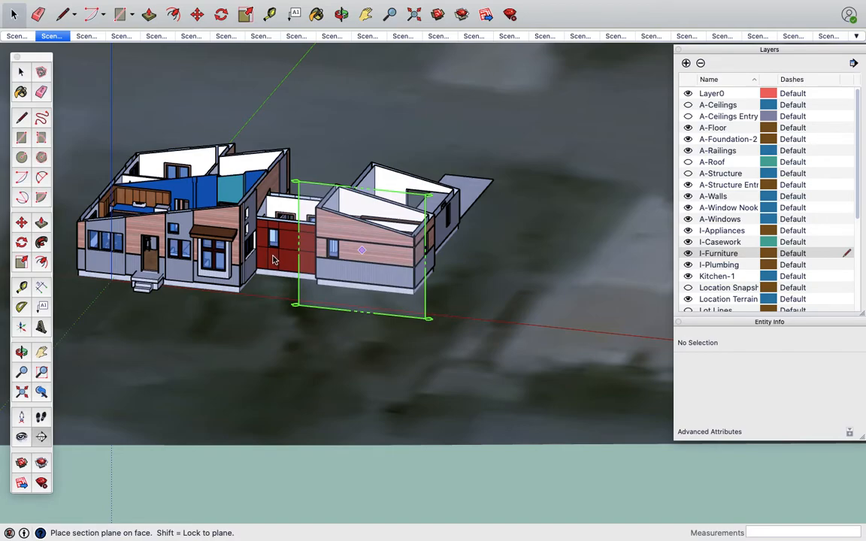
left_click(428, 256)
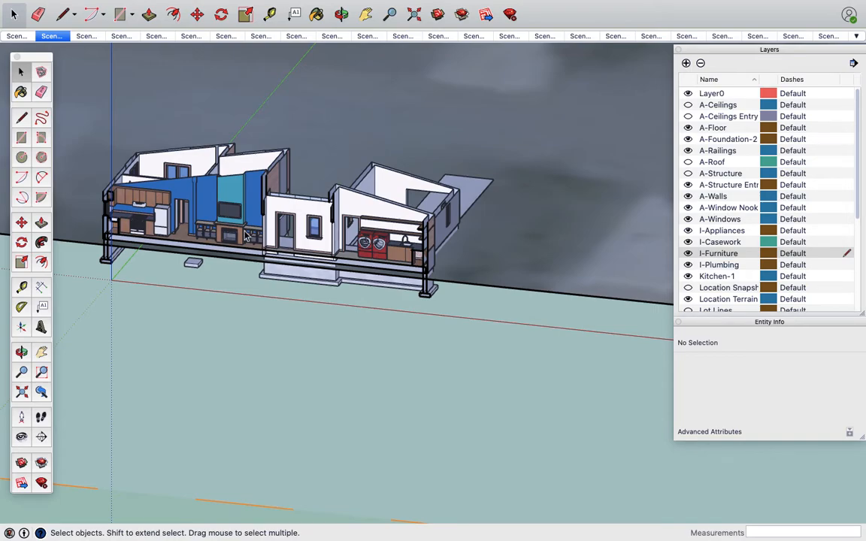
Step: Show the A-Roof, A-Structure, A-Ceilings Entry and A-Ceilings layers in the section cut
scroll(170, 237, "up", 10)
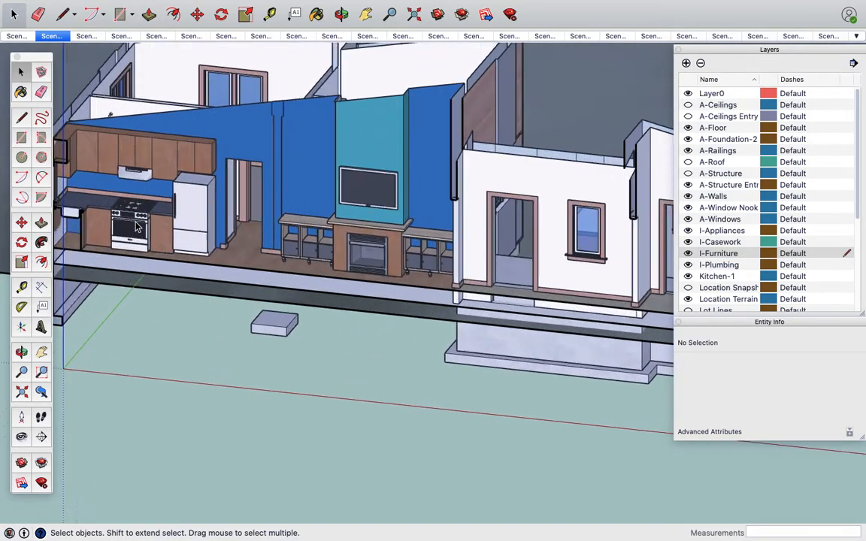
scroll(139, 228, "down", 5)
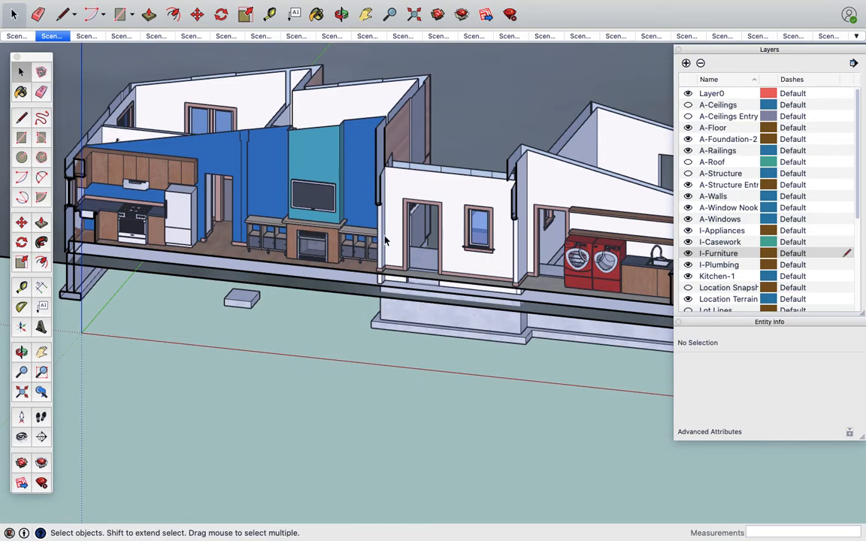
scroll(384, 240, "down", 5)
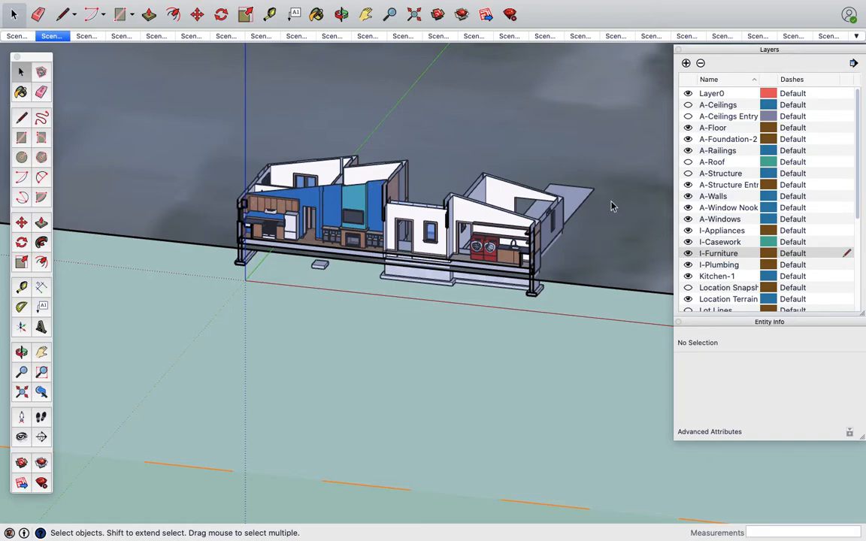
left_click(687, 163)
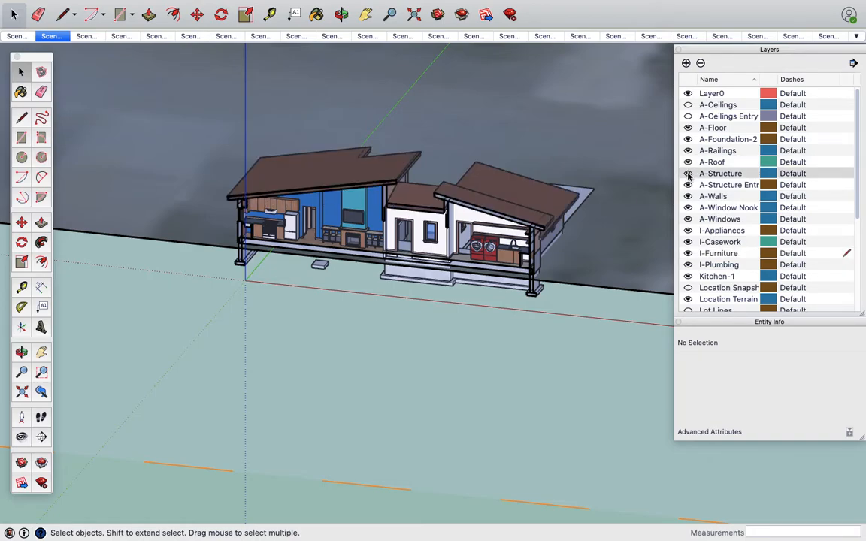
left_click(687, 116)
left_click(688, 105)
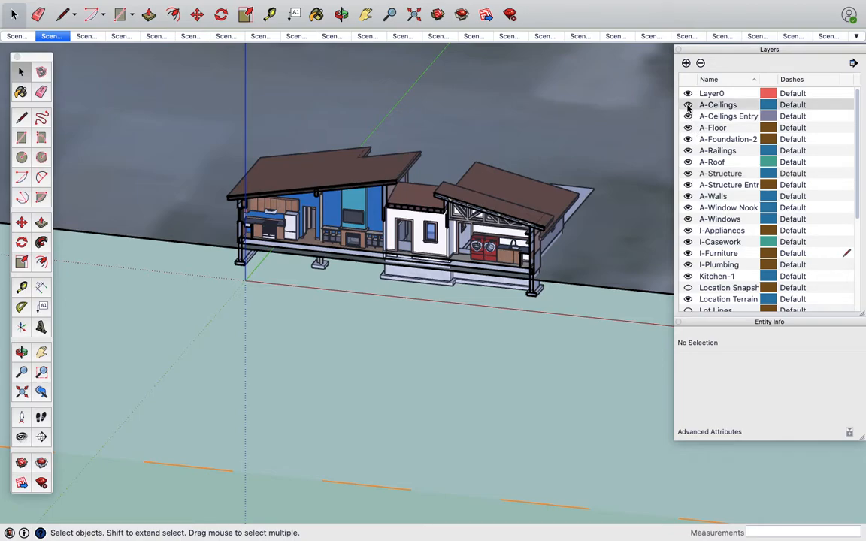
Step: Examine the vertical section cut up close and in the standard front and back views, ending on the front view
scroll(440, 197, "up", 5)
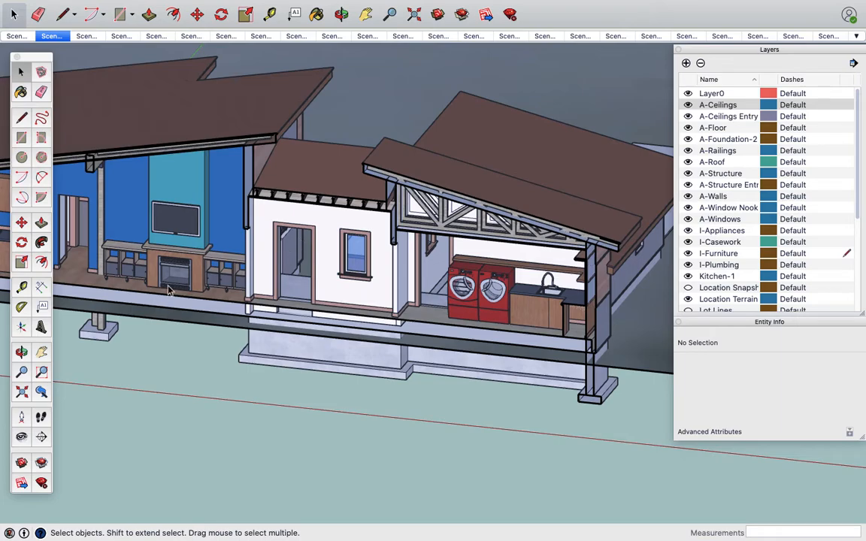
scroll(268, 241, "down", 5)
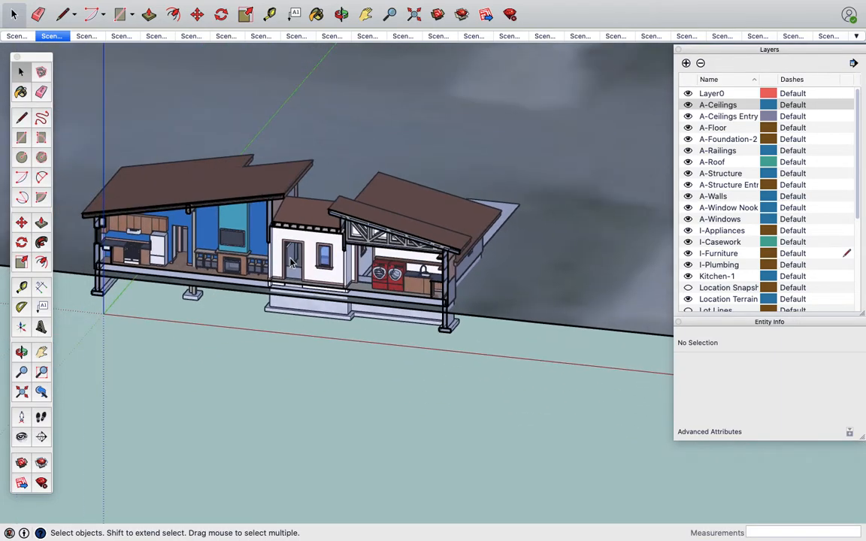
key("super+3")
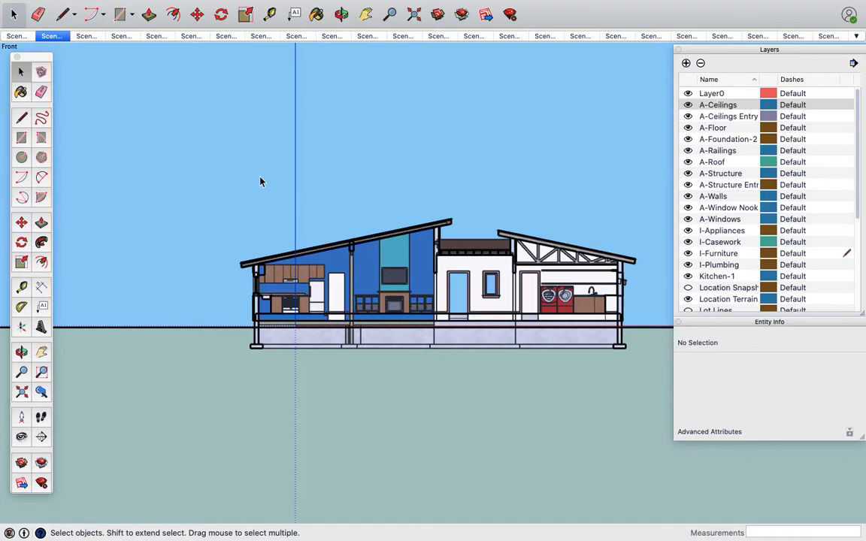
key("super+5")
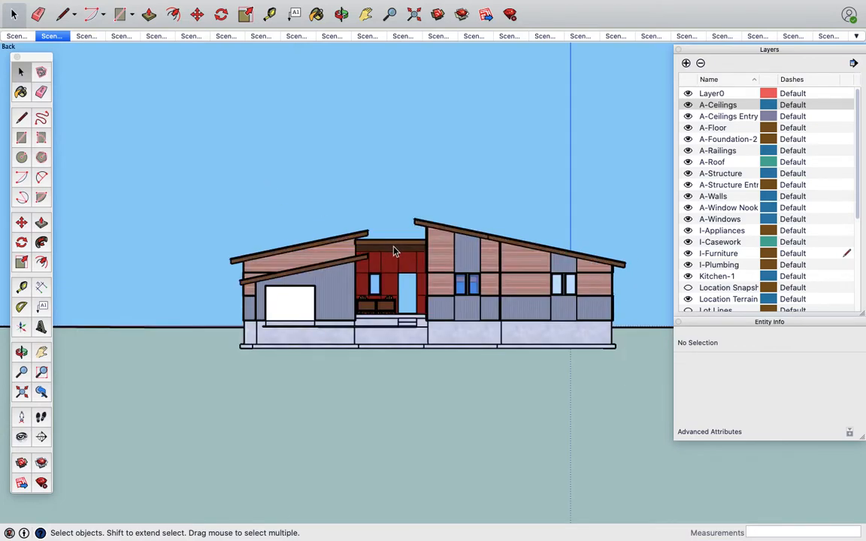
key("super+3")
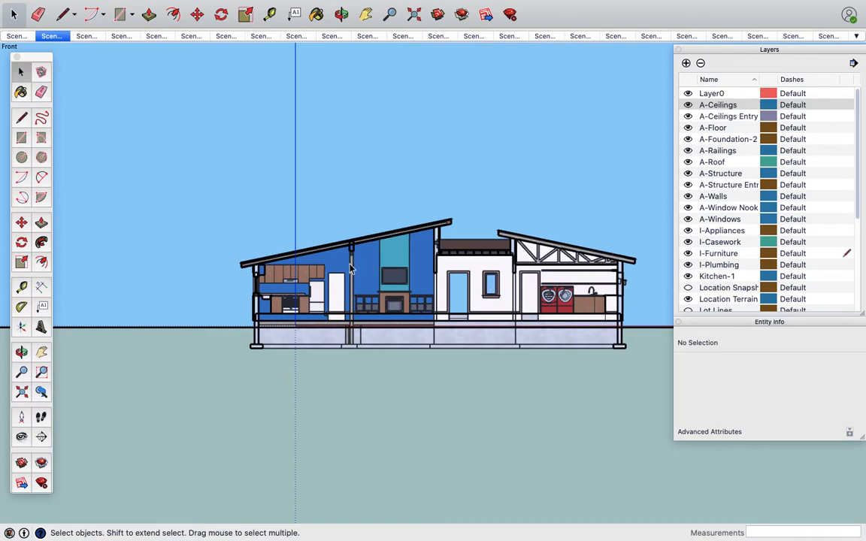
Step: Orbit out to select the vertical section plane and reverse its cutting direction
left_click(341, 14)
left_click_drag(323, 353, 330, 325)
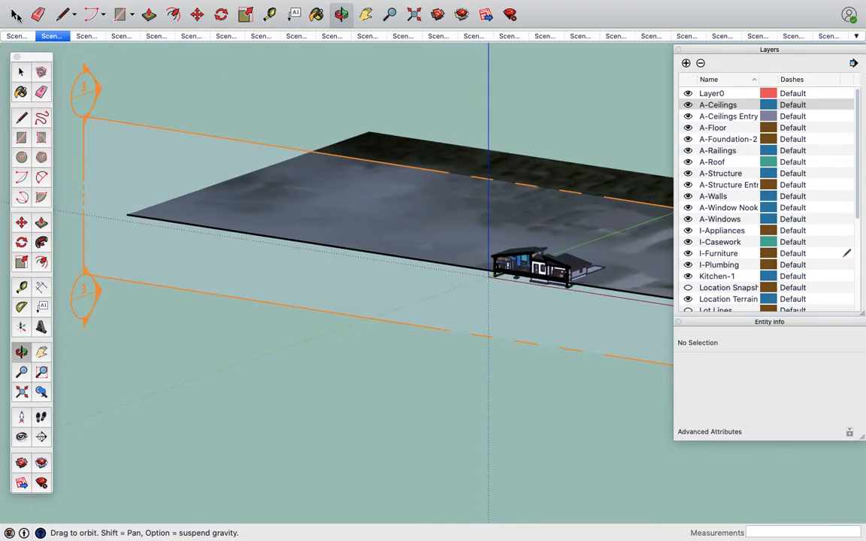
left_click(15, 14)
left_click(187, 135)
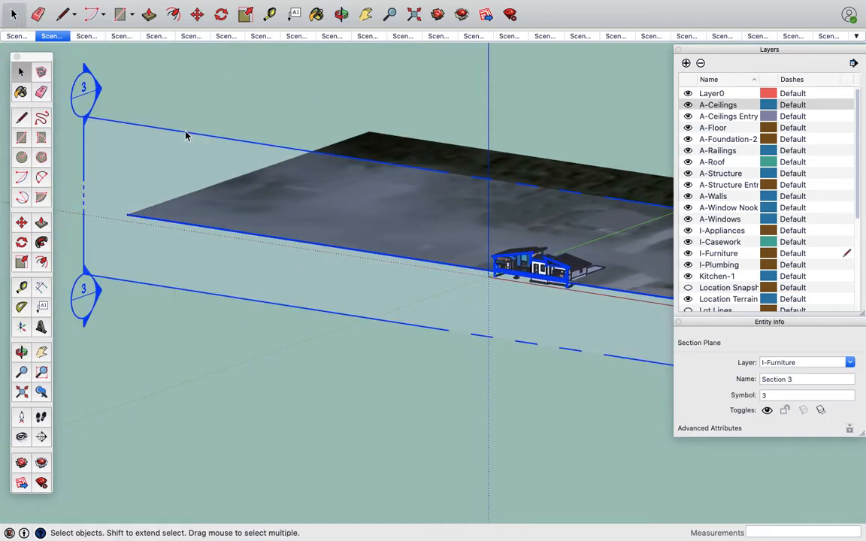
right_click(187, 135)
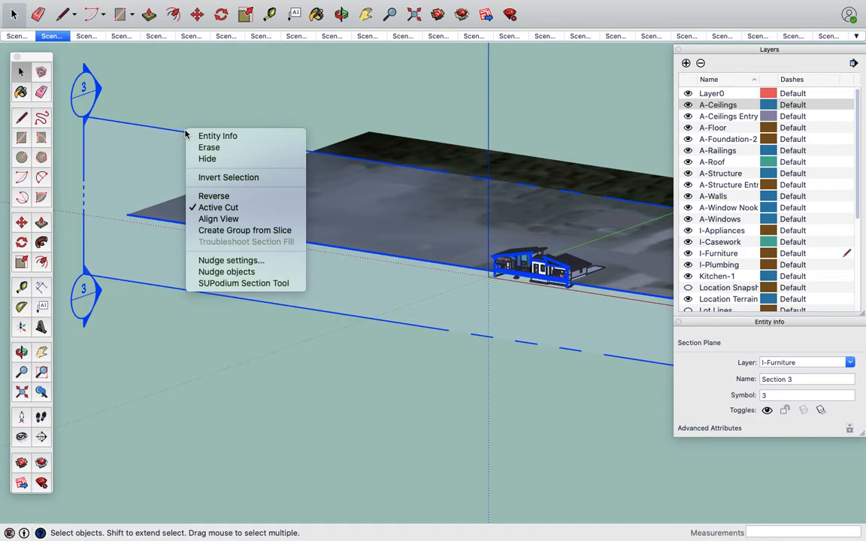
left_click(219, 196)
Step: Show the reversed section in the standard back view, make I-Casework the current layer and hide I-Furniture
left_click(342, 14)
left_click_drag(384, 102, 298, 261)
scroll(487, 283, "up", 4)
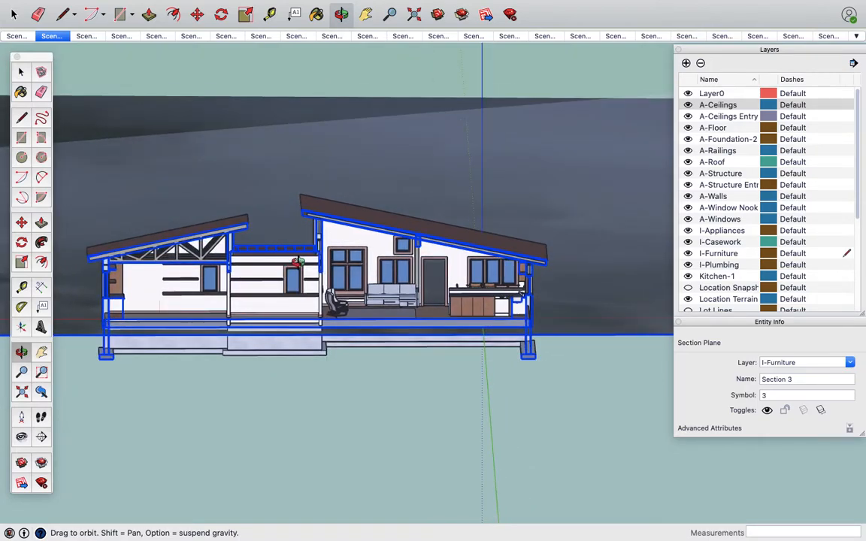
key("super+4")
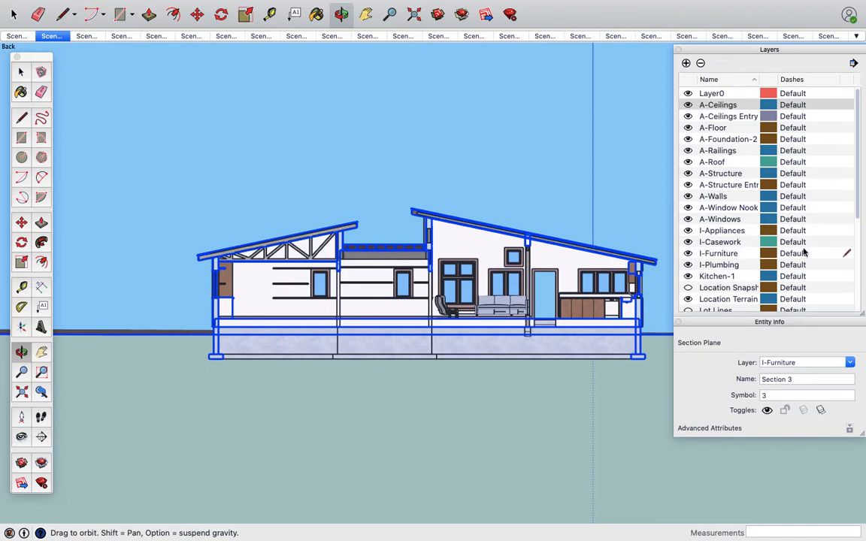
left_click(848, 242)
left_click(688, 254)
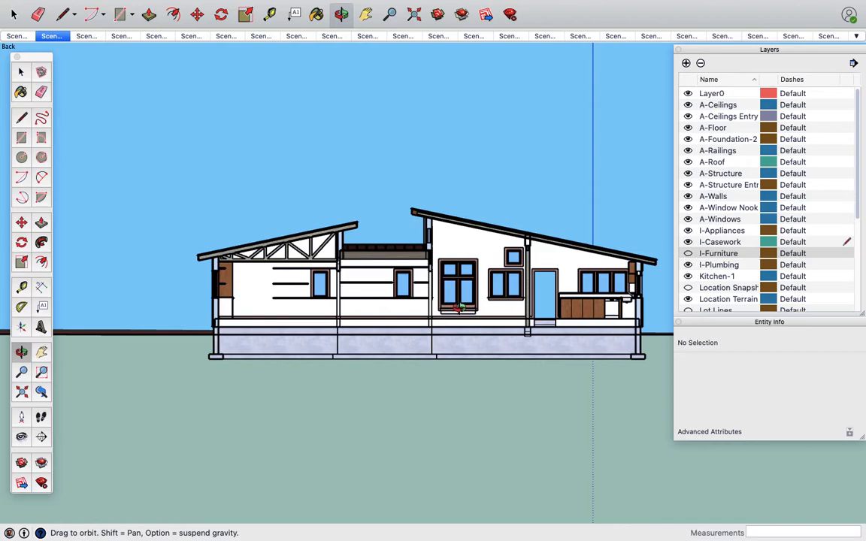
Step: Export the back section view as a 2D graphic in AutoCAD DWG format to the Desktop, named Building Section 1
scroll(458, 307, "up", 5)
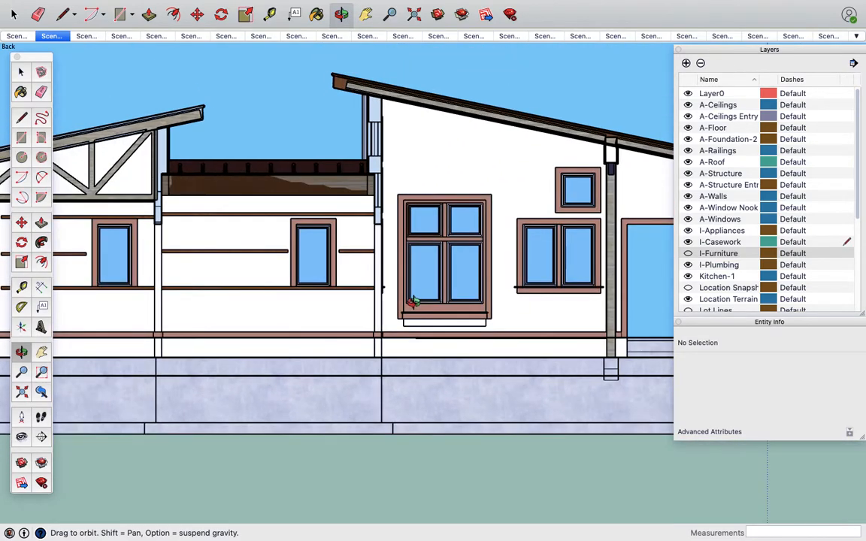
scroll(412, 302, "down", 3)
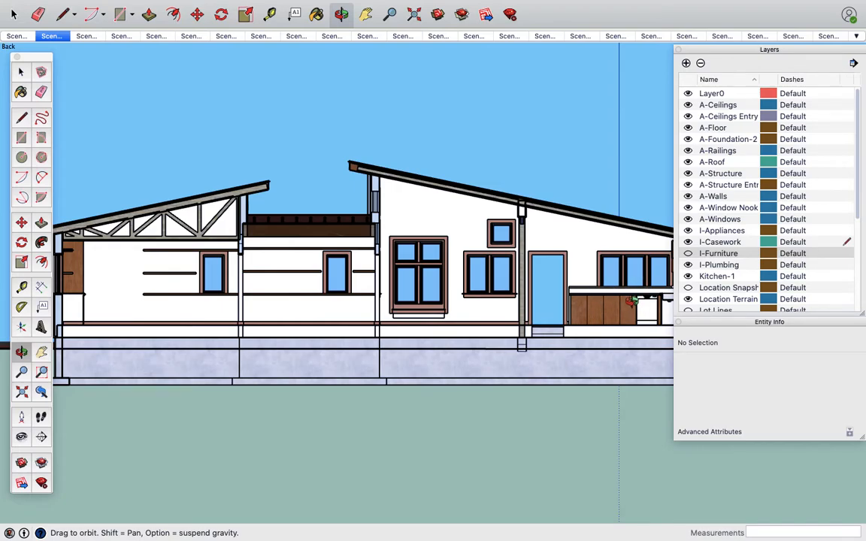
scroll(631, 301, "down", 3)
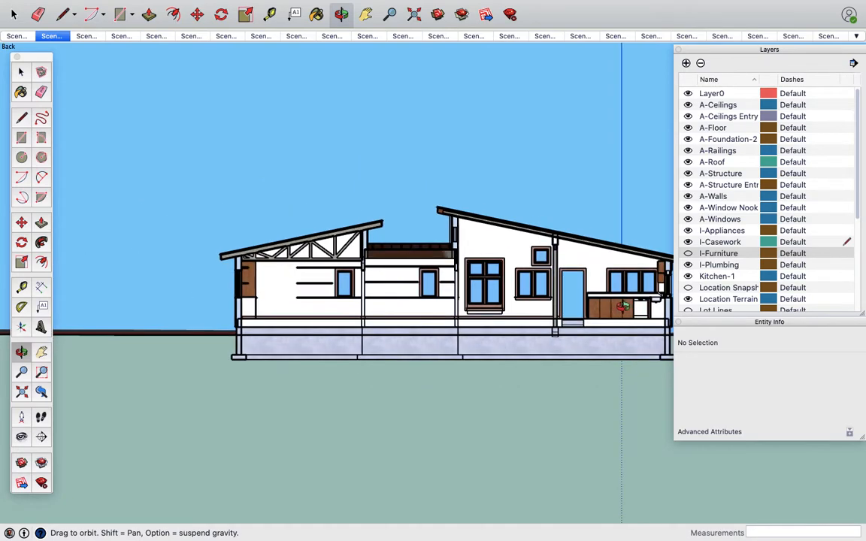
left_click(366, 15)
left_click_drag(458, 222, 394, 225)
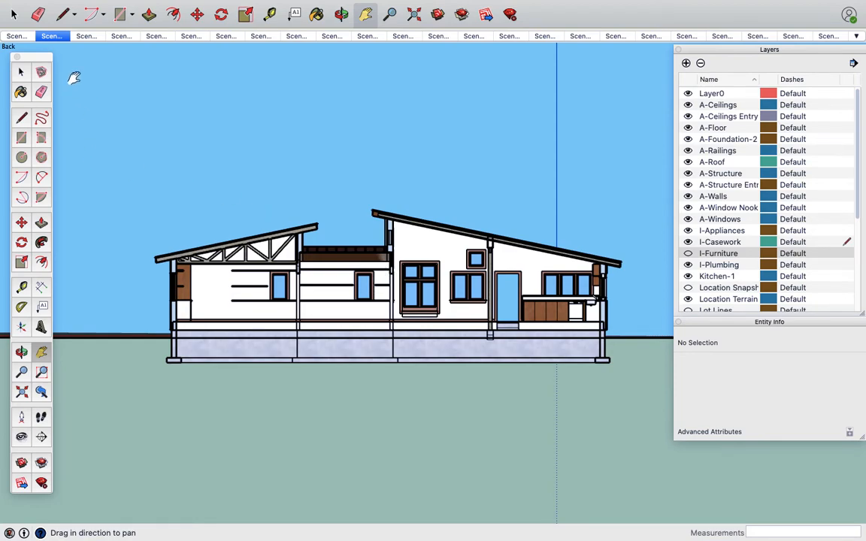
left_click(90, 6)
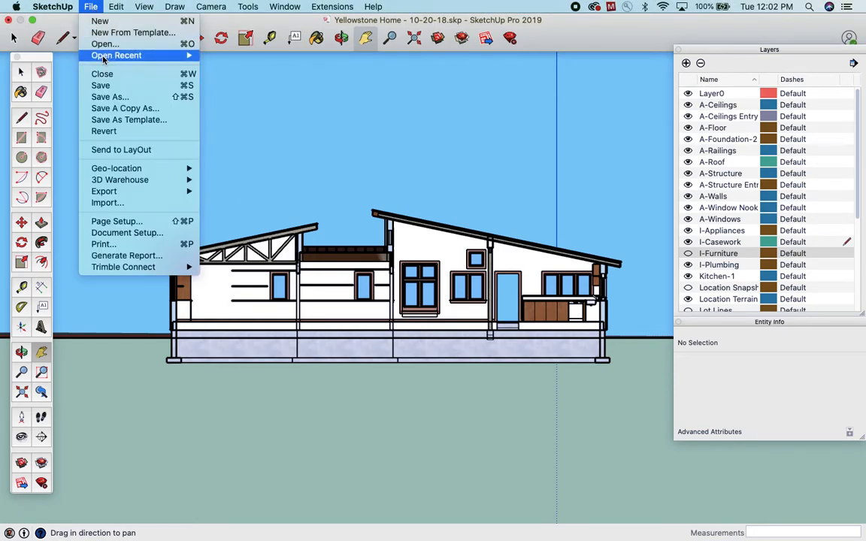
mouse_move(113, 191)
left_click(223, 204)
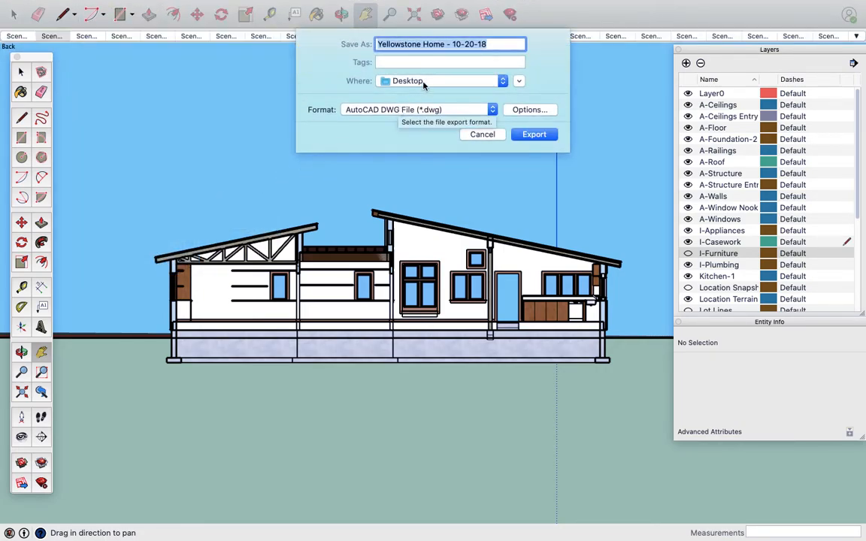
type("Building Section 1")
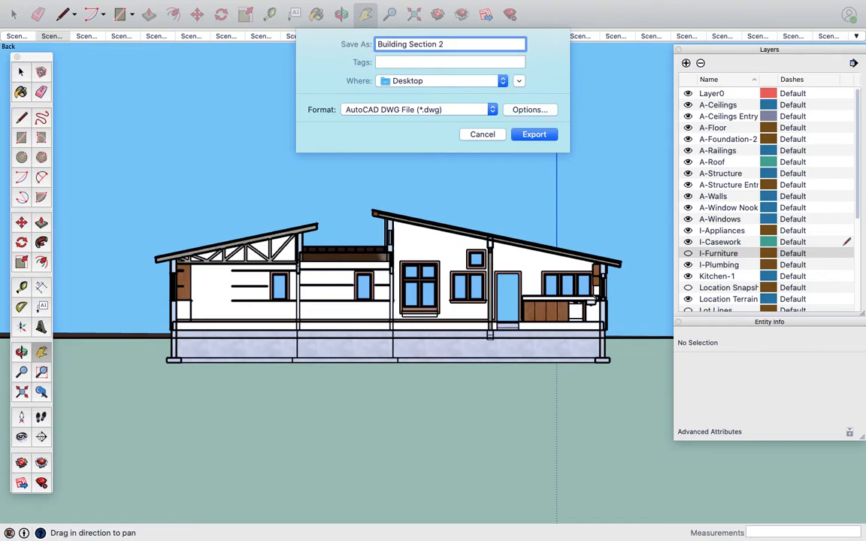
left_click(534, 135)
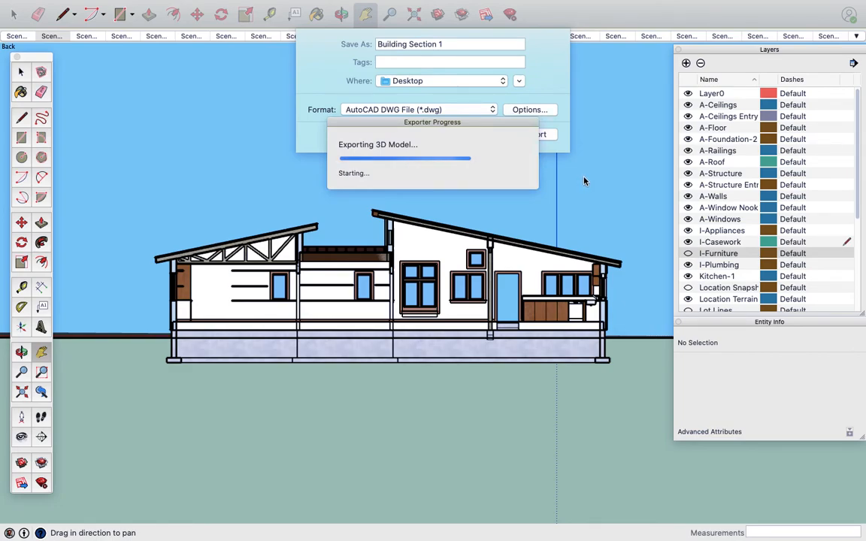
left_click(532, 188)
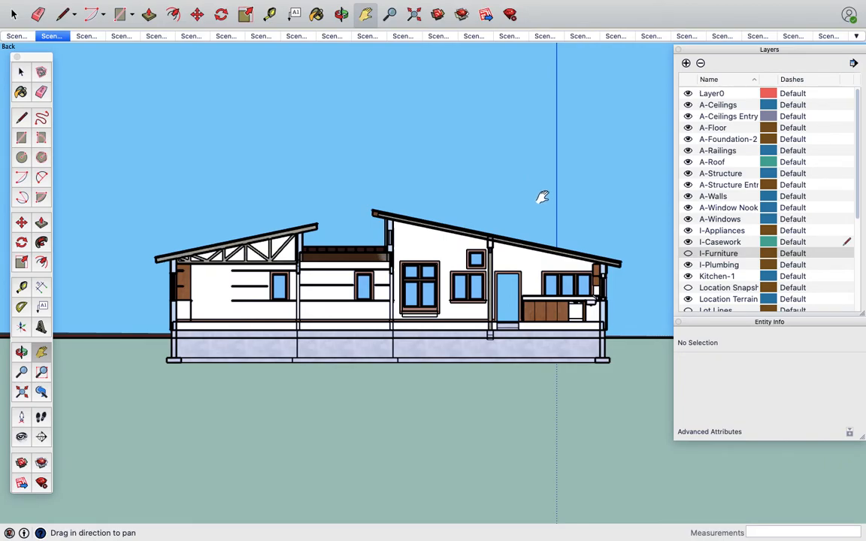
Step: Switch to the desktop and open Building Section 1.dwg in AutoCAD LT, accepting the foreign DWG file
key("ctrl+Right")
key("ctrl+Left")
key("ctrl+Left")
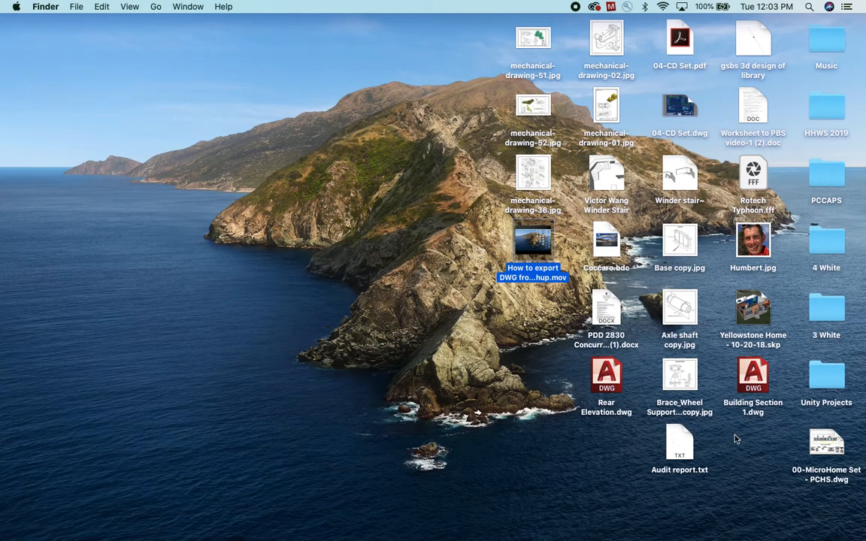
double_click(751, 375)
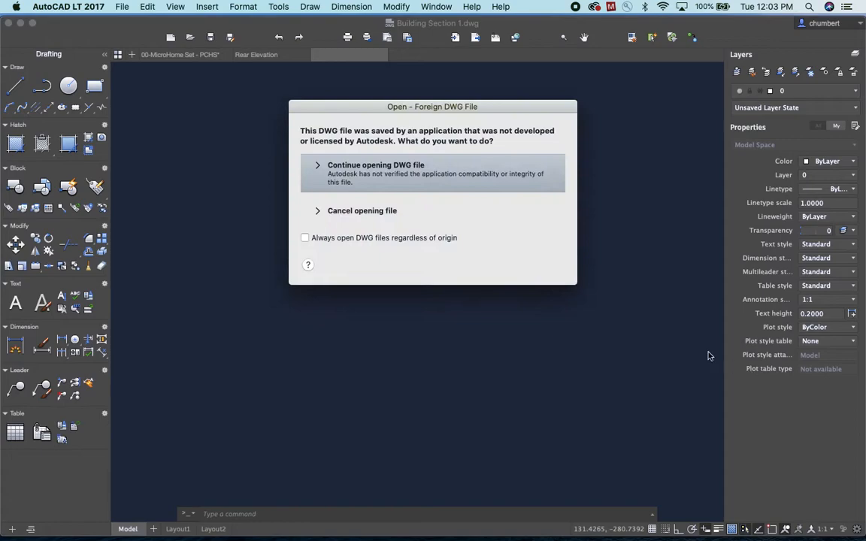
left_click(417, 179)
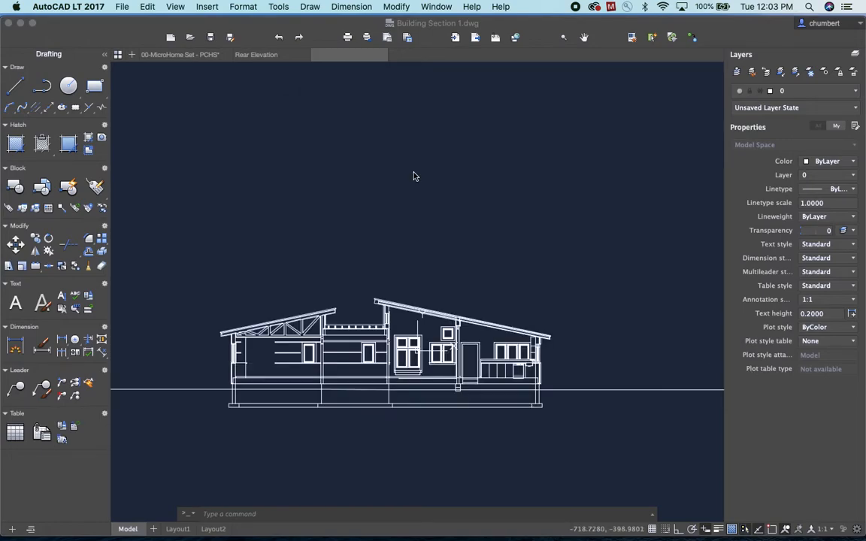
Step: Examine the exported section linework up close at the roof beam connection and the lower roof's overhang, ending on the whole building
scroll(361, 378, "up", 4)
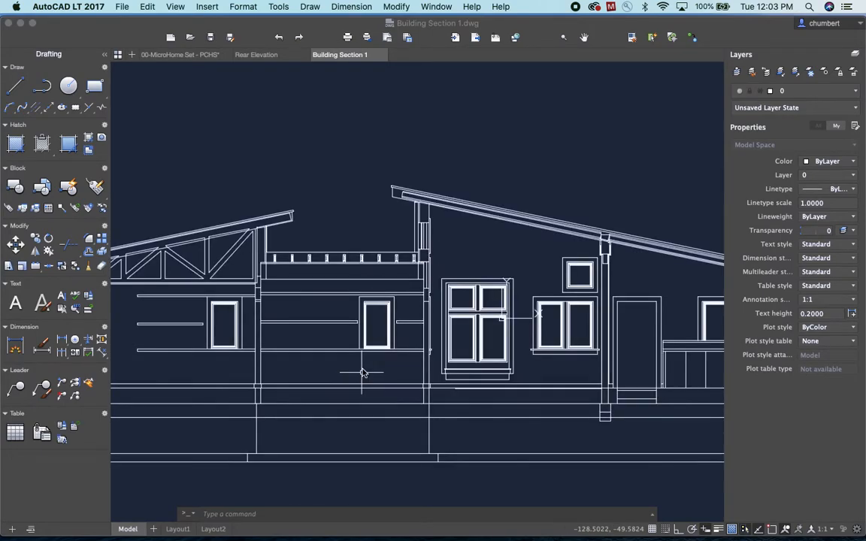
scroll(605, 258, "up", 5)
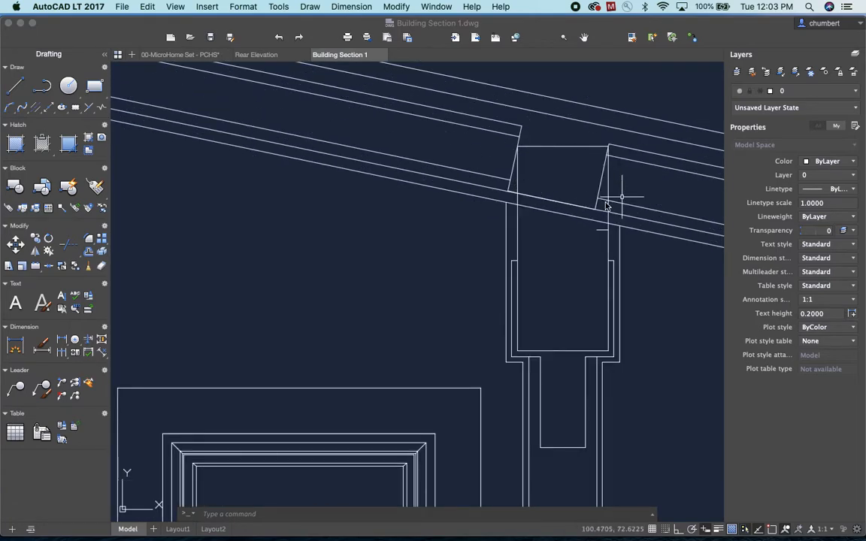
scroll(614, 290, "down", 5)
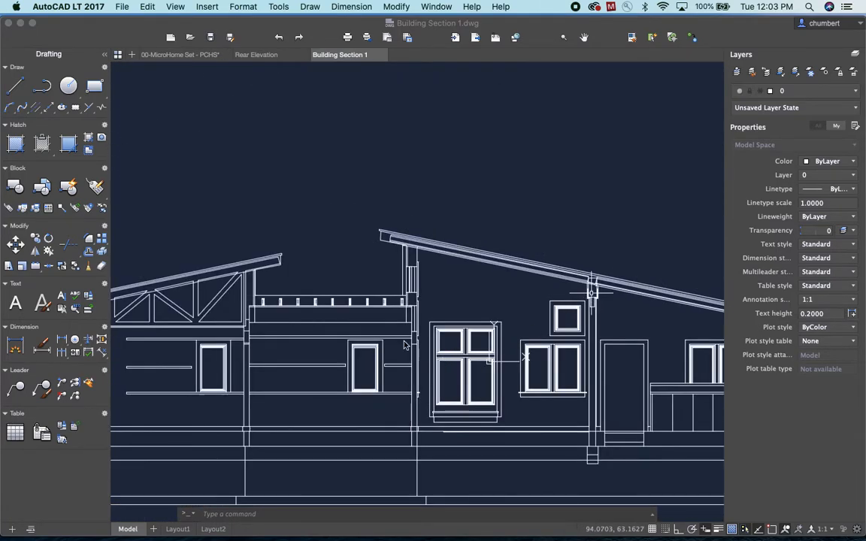
scroll(244, 263, "up", 5)
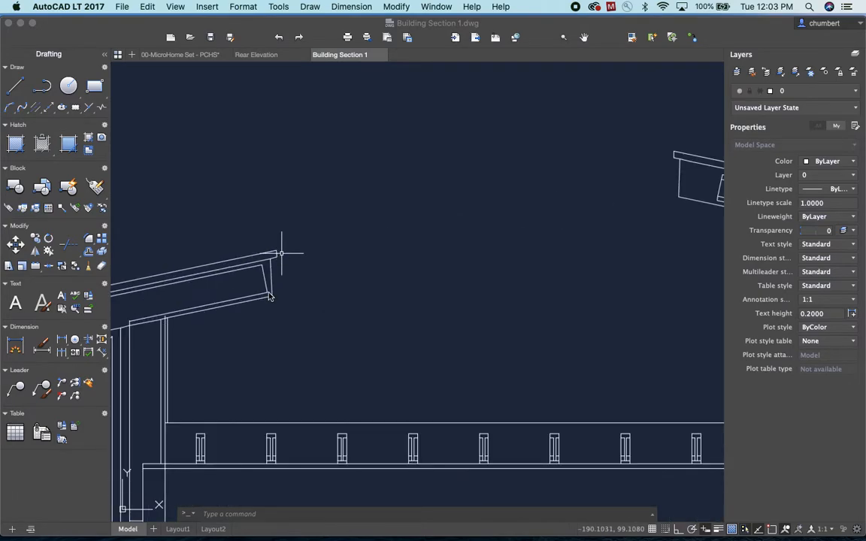
scroll(271, 295, "down", 5)
middle_click_drag(325, 352, 402, 301)
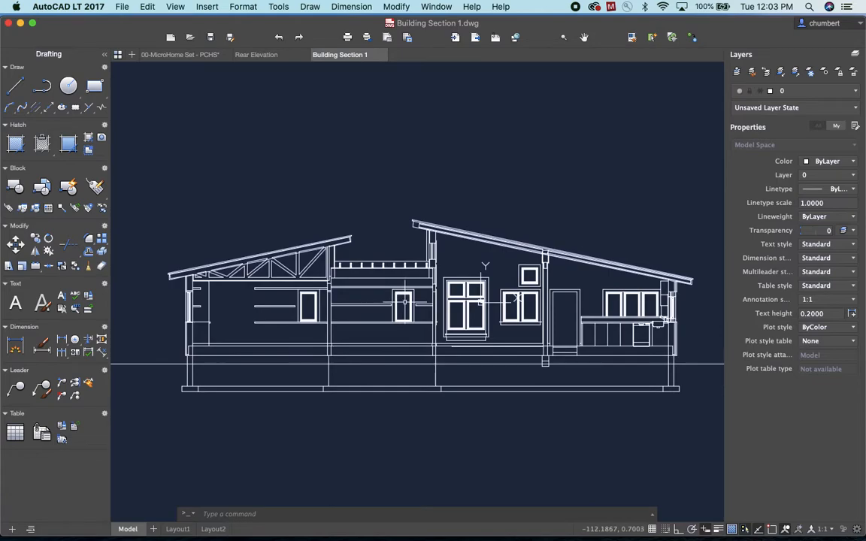